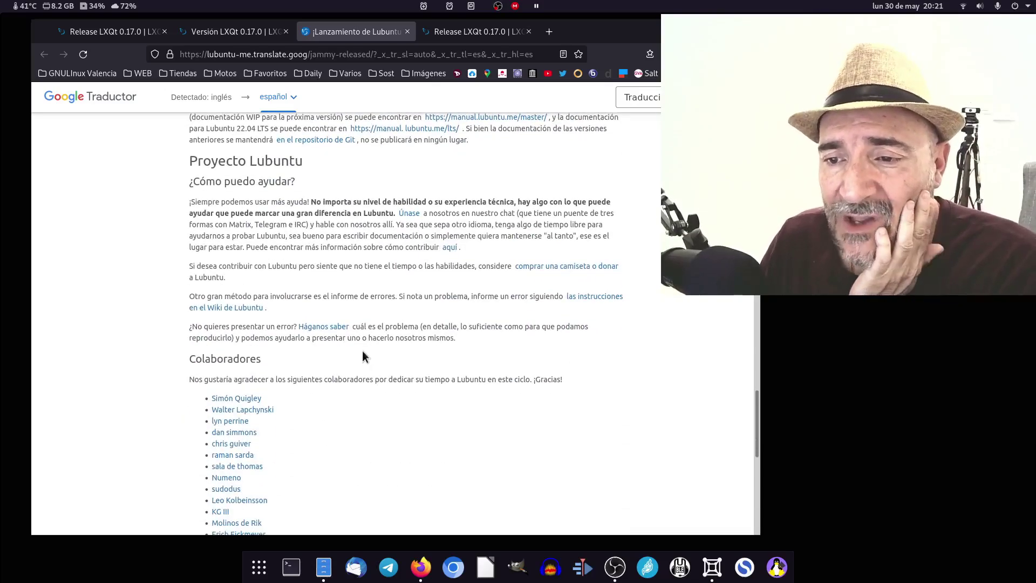
- Scroll the Spanish-translated release notes to 'Errores conocidos', then drag the Firefox window lower
{"action": "scroll", "coordinate": [378, 239], "scroll_direction": "down", "scroll_amount": 1}
{"action": "scroll", "coordinate": [377, 240], "scroll_direction": "down", "scroll_amount": 2}
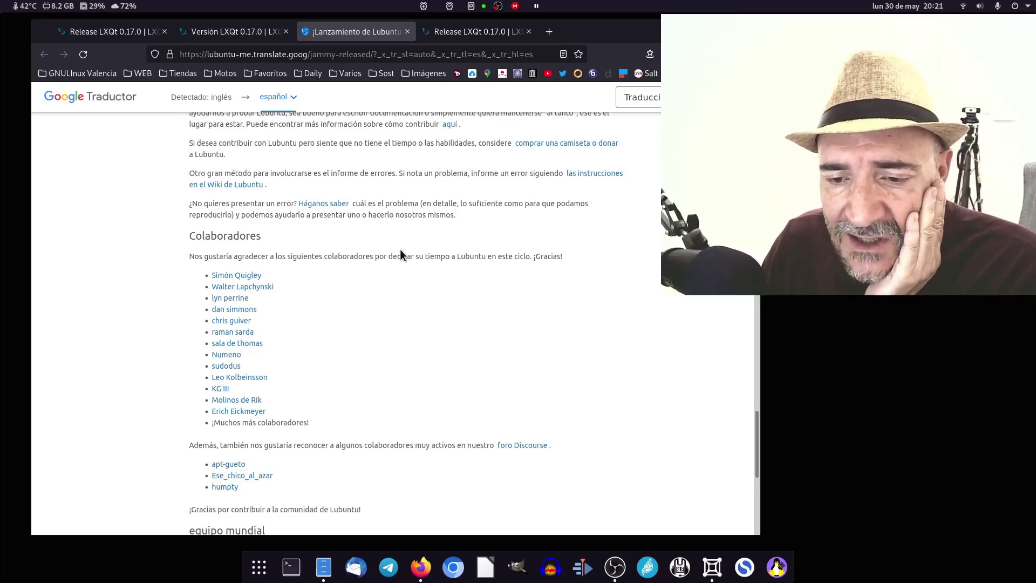
{"action": "scroll", "coordinate": [412, 247], "scroll_direction": "down", "scroll_amount": 6}
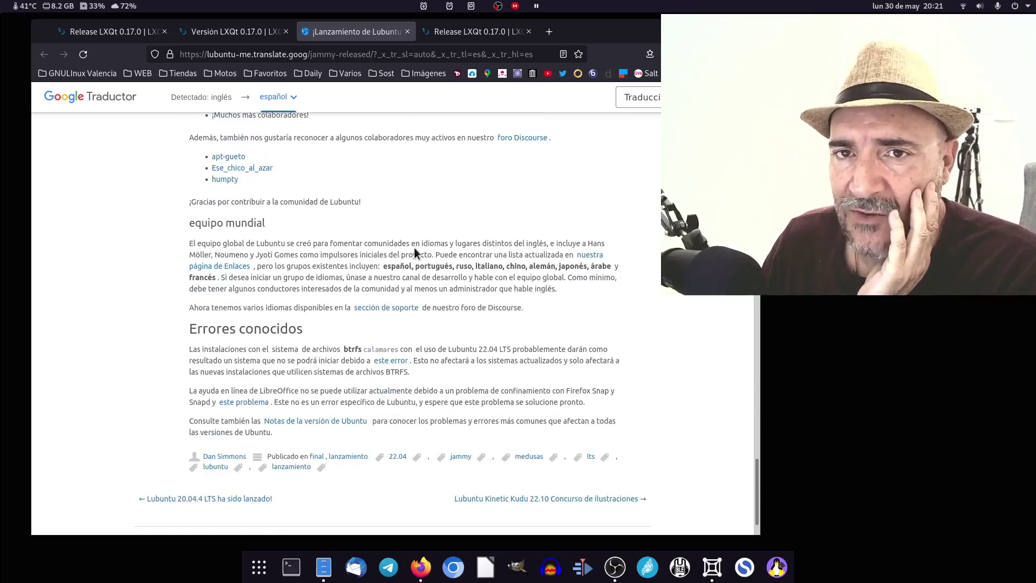
{"action": "mouse_move", "coordinate": [415, 251]}
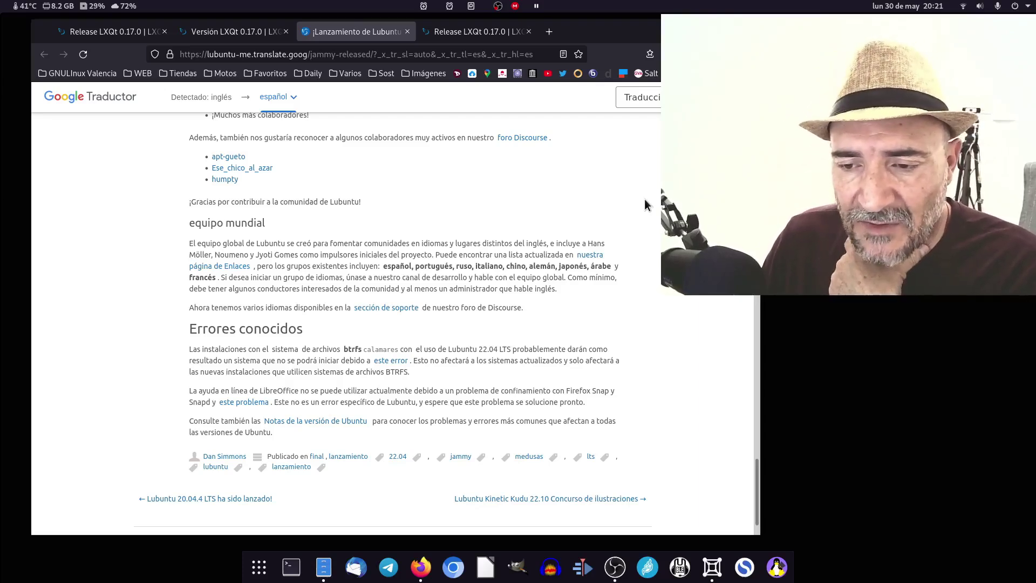
{"action": "scroll", "coordinate": [569, 276], "scroll_direction": "down", "scroll_amount": 2}
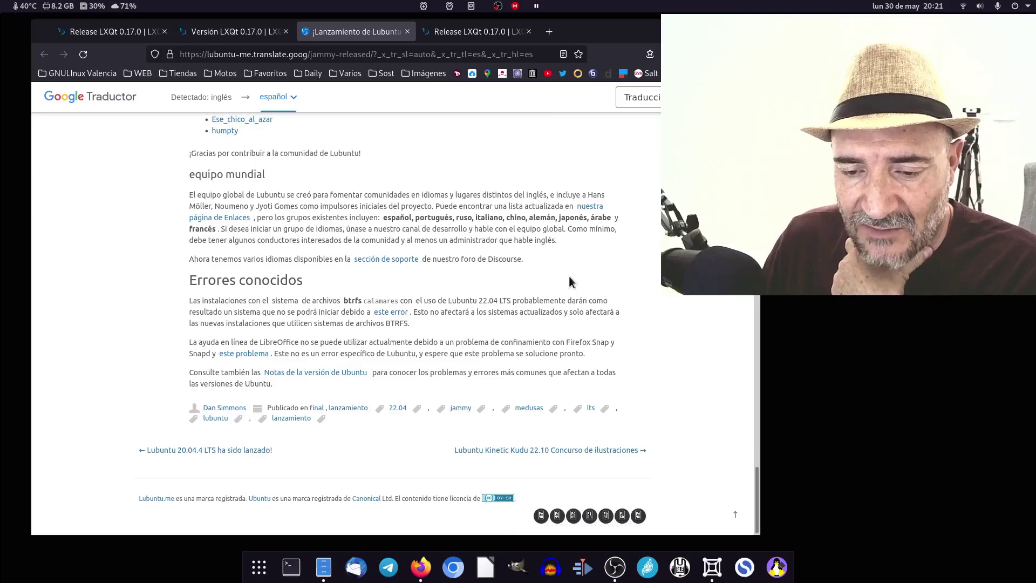
{"action": "scroll", "coordinate": [569, 276], "scroll_direction": "up", "scroll_amount": 5}
{"action": "left_click_drag", "start_coordinate": [598, 31], "coordinate": [601, 101]}
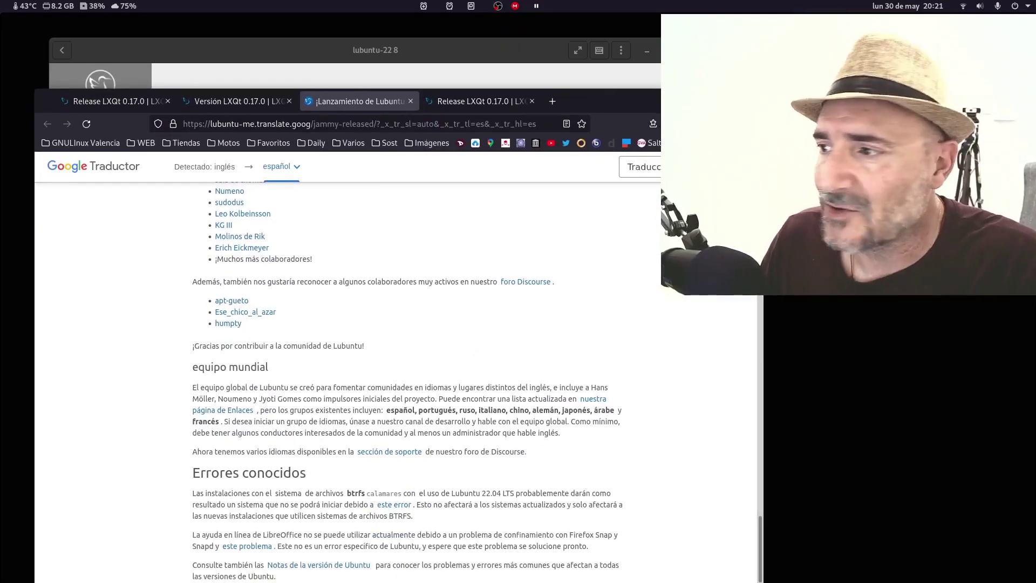
- Minimize Firefox and finish the Calamares installation with 'Reiniciar ahora' checked
{"action": "left_click", "coordinate": [708, 101]}
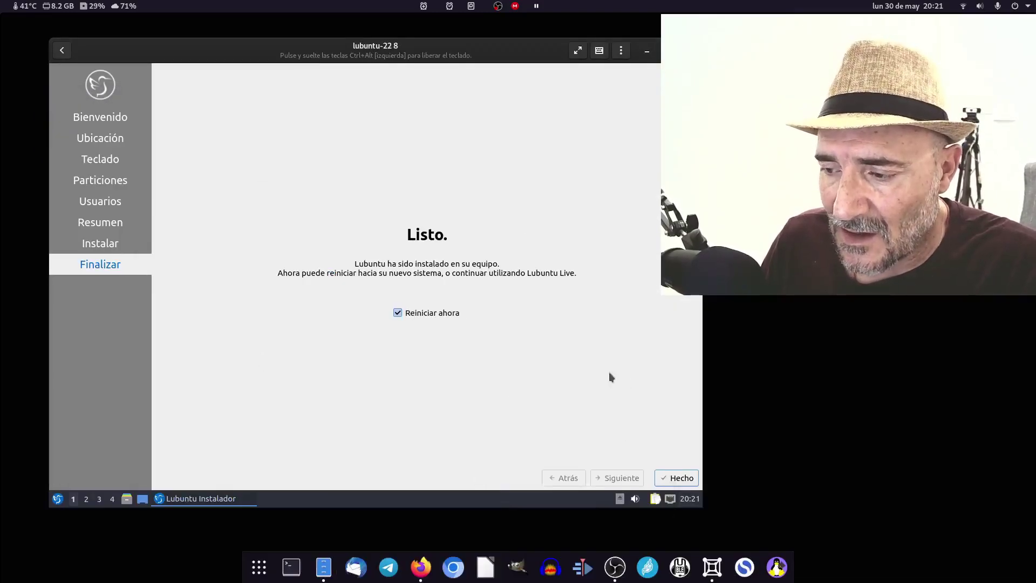
{"action": "left_click", "coordinate": [684, 478]}
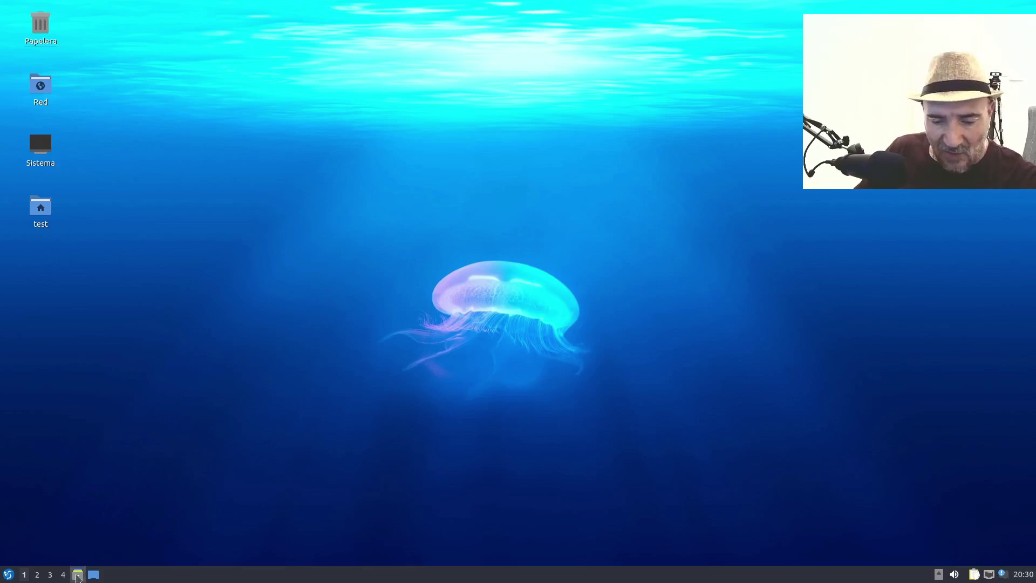
{"action": "left_click", "coordinate": [77, 575]}
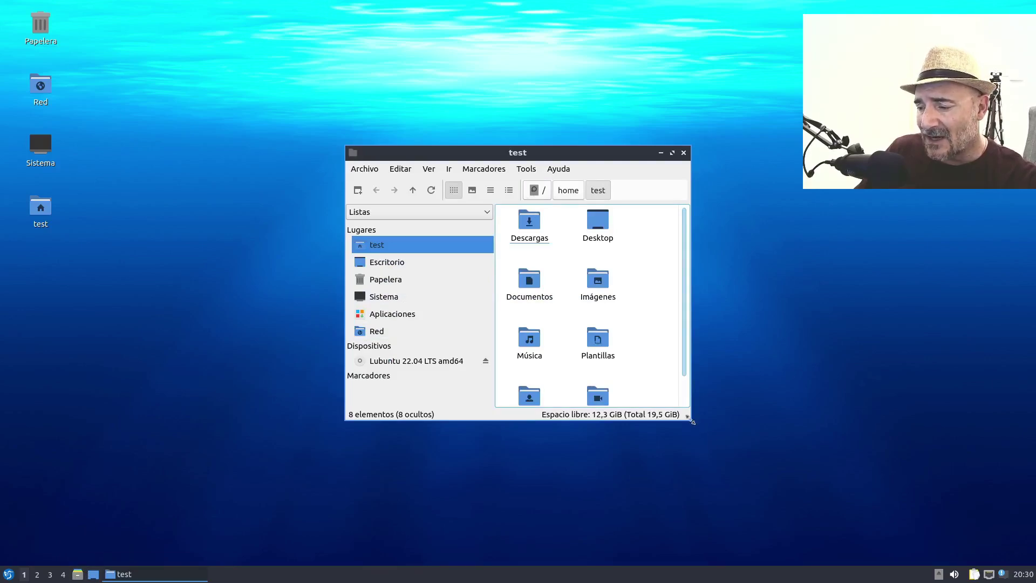
{"action": "left_click_drag", "start_coordinate": [692, 421], "coordinate": [846, 451]}
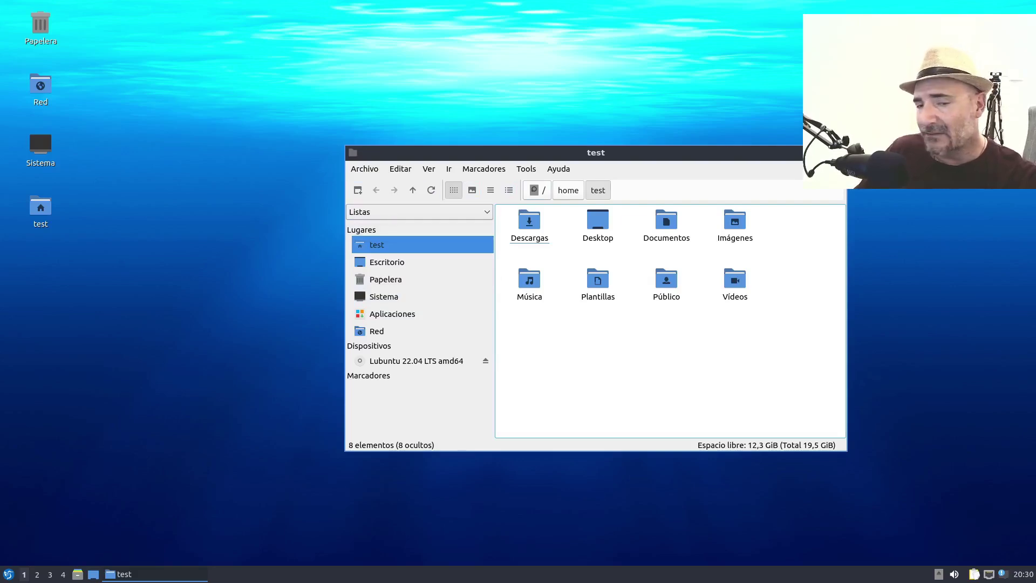
{"action": "left_click", "coordinate": [838, 153]}
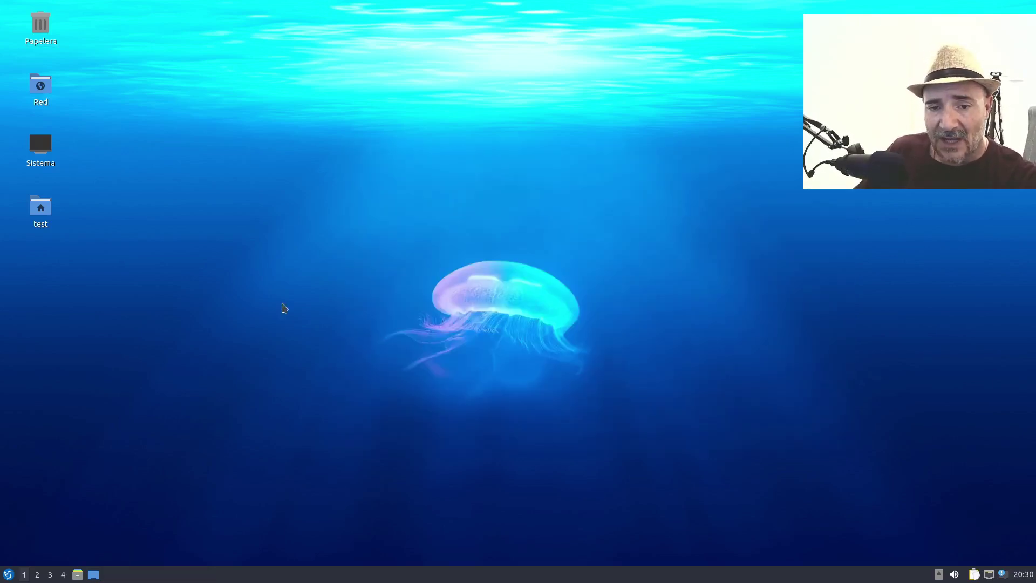
{"action": "left_click", "coordinate": [8, 574]}
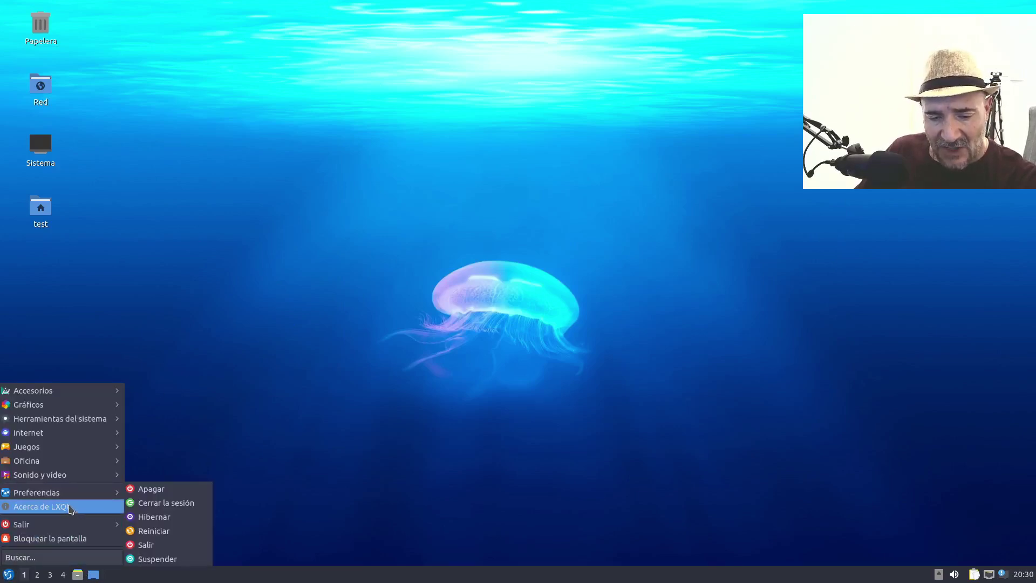
{"action": "mouse_move", "coordinate": [76, 495]}
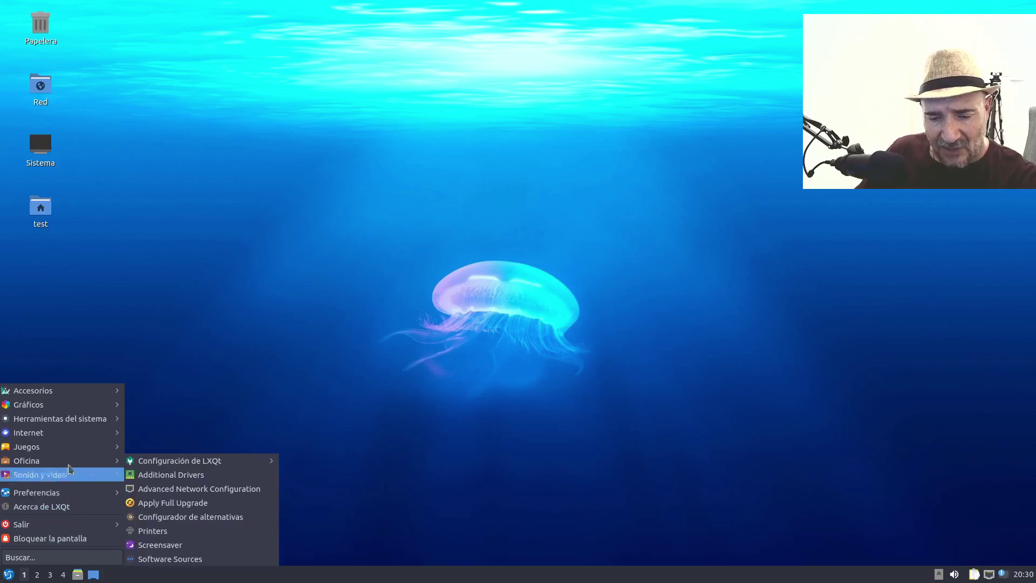
{"action": "mouse_move", "coordinate": [91, 420]}
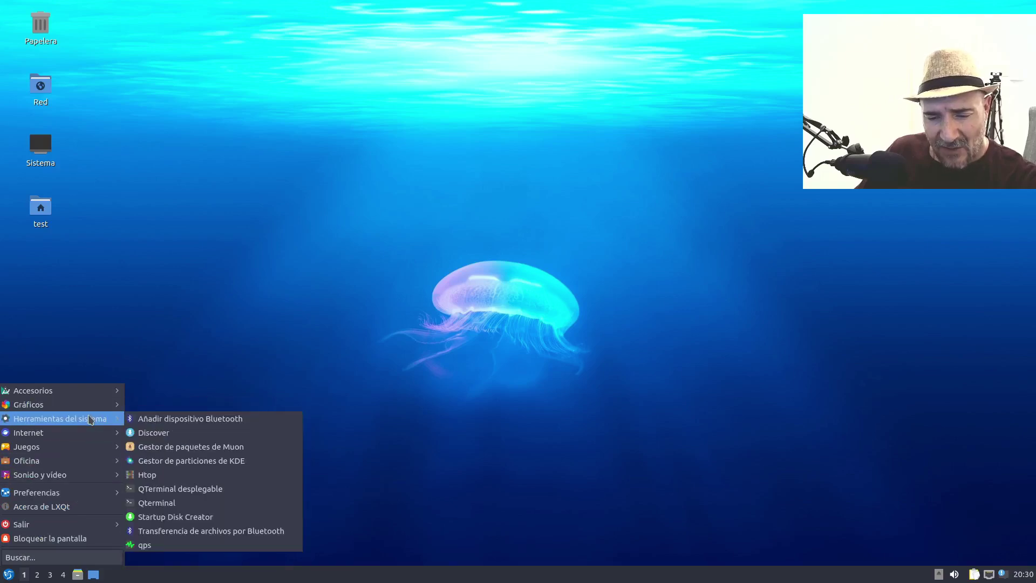
{"action": "left_click", "coordinate": [162, 475]}
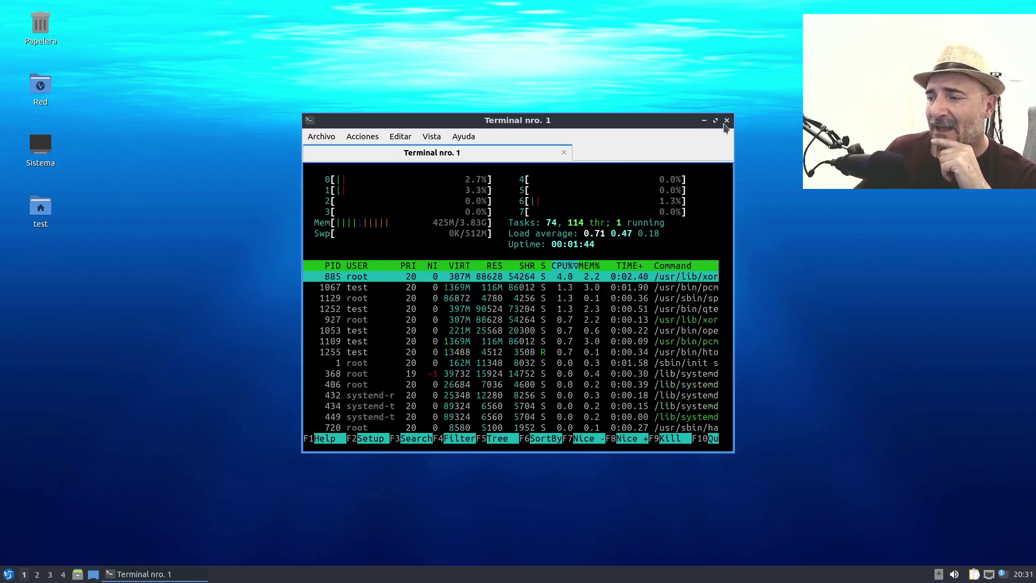
{"action": "left_click", "coordinate": [726, 120]}
- Quit the terminal and launch Gestor de paquetes de Muon from Herramientas del sistema
{"action": "left_click", "coordinate": [510, 289]}
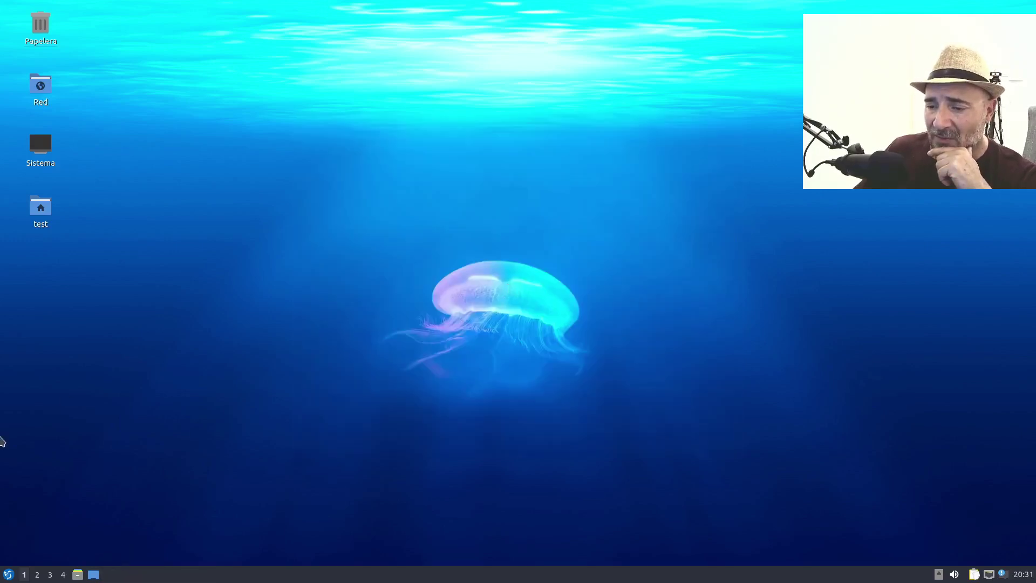
{"action": "left_click", "coordinate": [9, 574]}
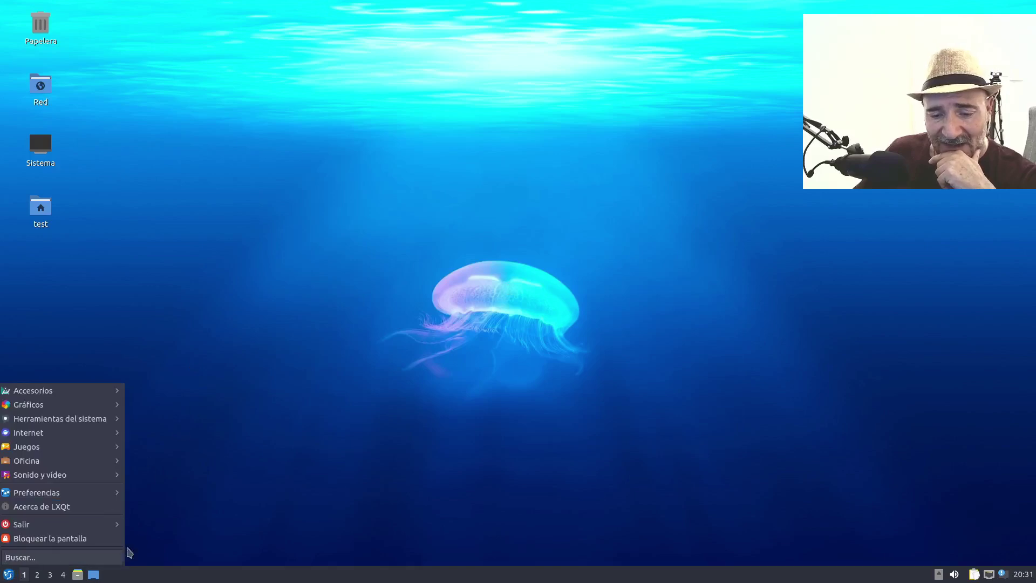
{"action": "mouse_move", "coordinate": [81, 419]}
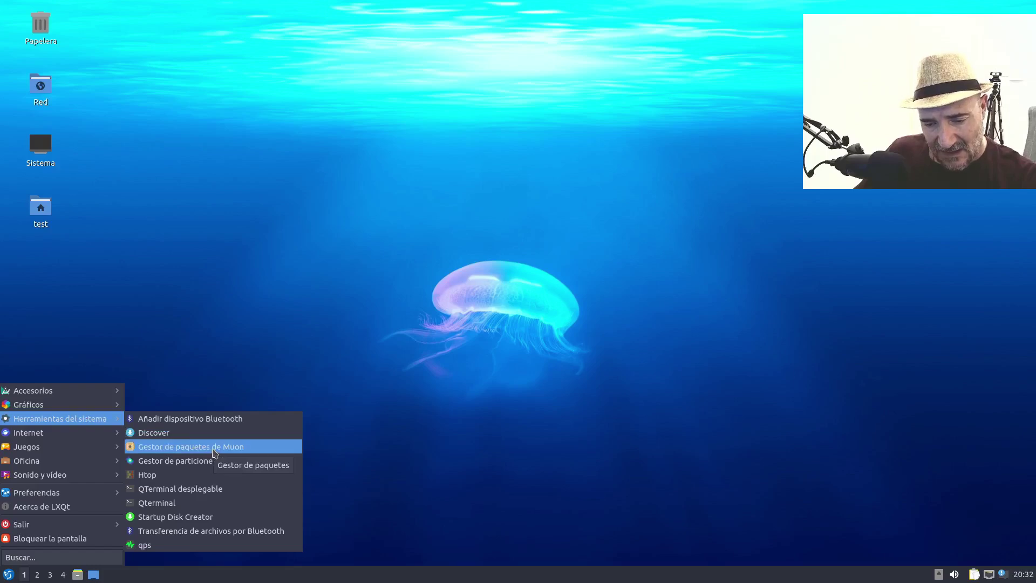
{"action": "left_click", "coordinate": [214, 450]}
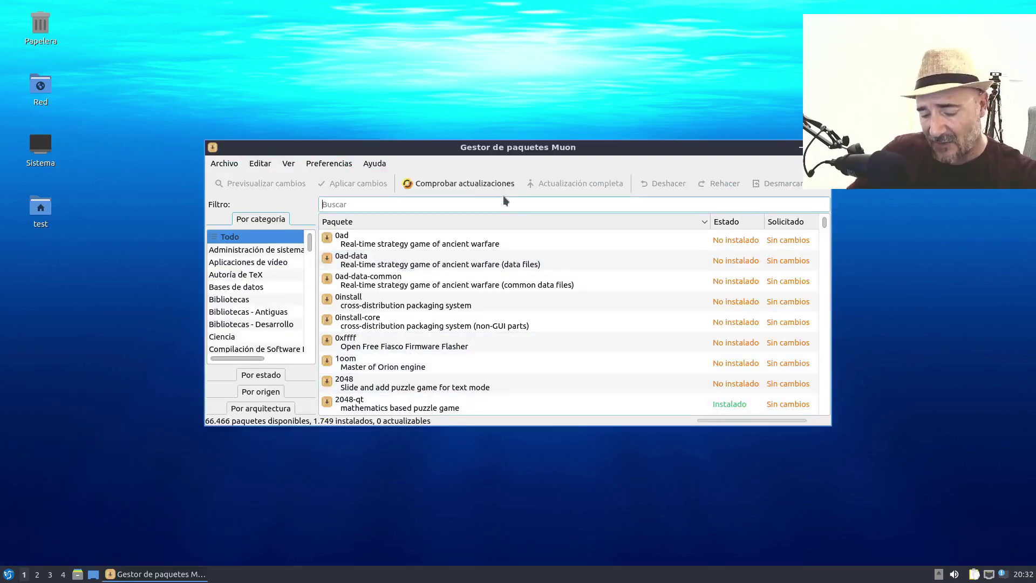
- Search for gimp, select the gimp package and mark it for installation
{"action": "type", "text": "gimp"}
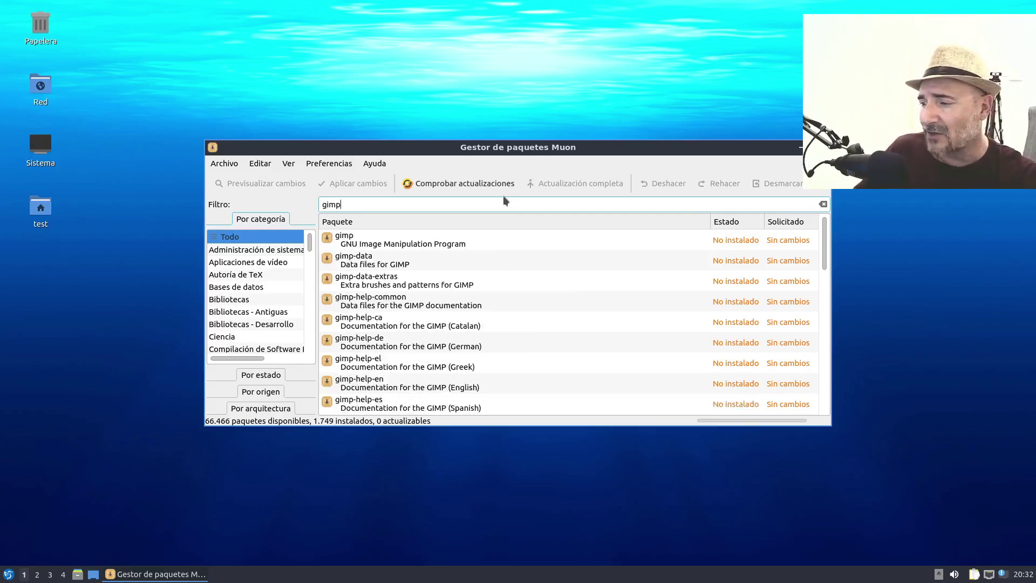
{"action": "left_click", "coordinate": [460, 243]}
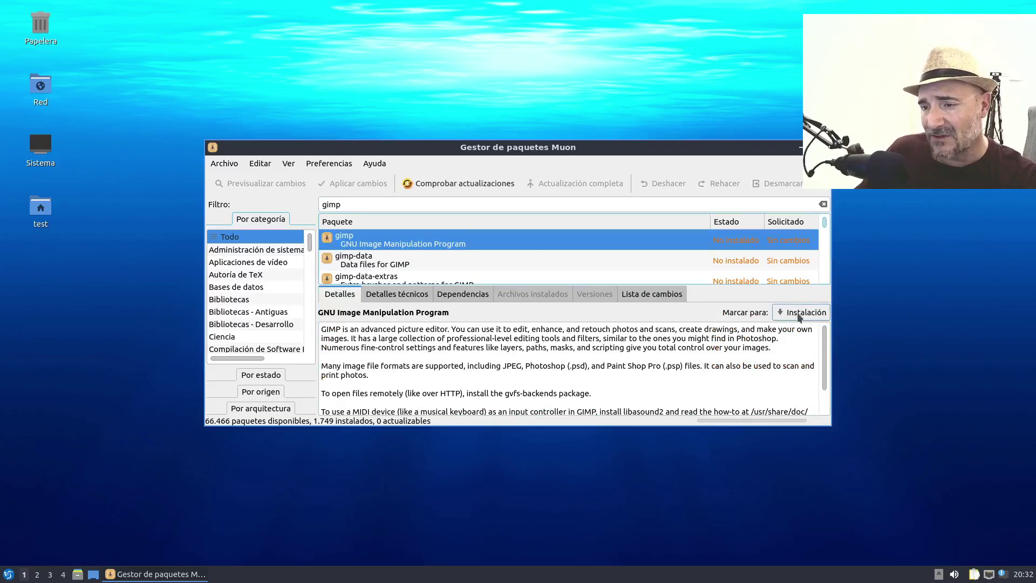
{"action": "left_click", "coordinate": [800, 314]}
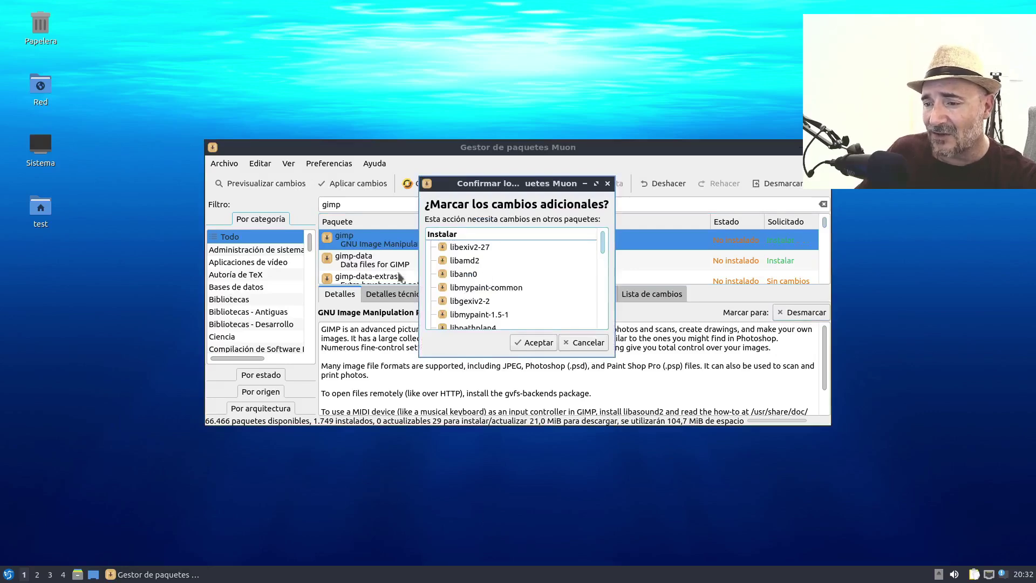
- Accept gimp's extra packages, apply the changes with the account password, and reposition the window
{"action": "scroll", "coordinate": [513, 270], "scroll_direction": "down", "scroll_amount": 2}
{"action": "left_click", "coordinate": [539, 342]}
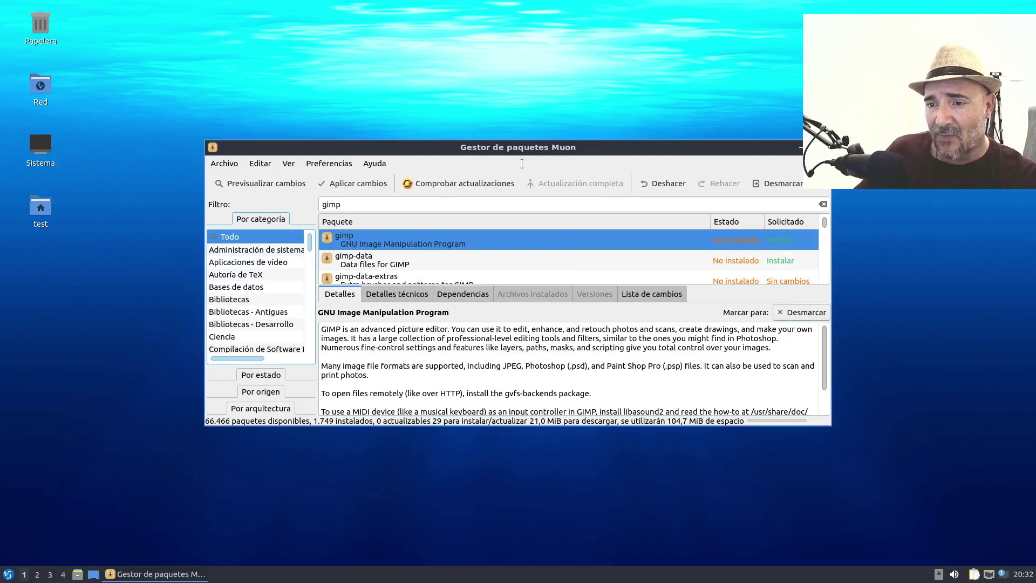
{"action": "left_click", "coordinate": [355, 186]}
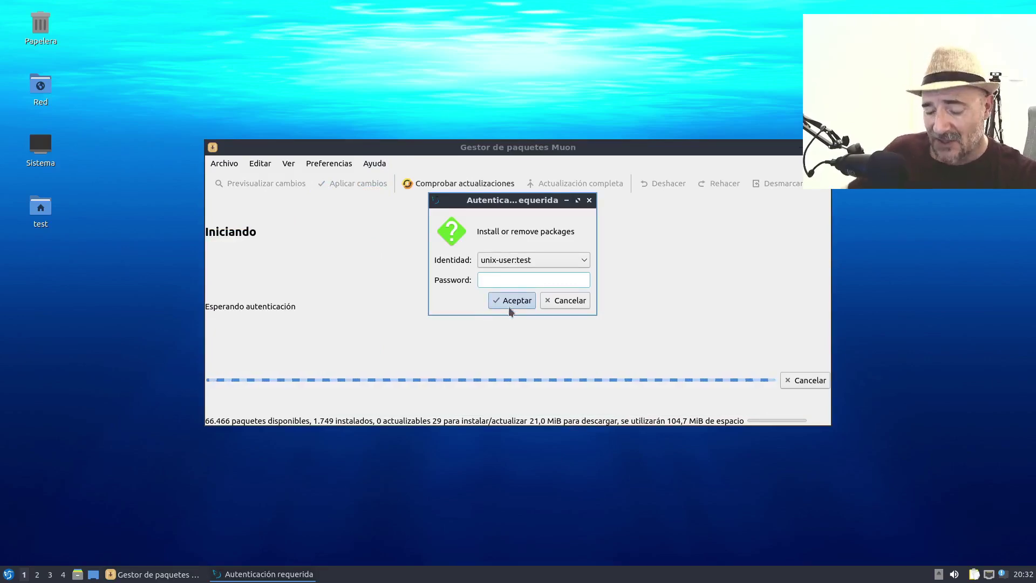
{"action": "type", "text": "test"}
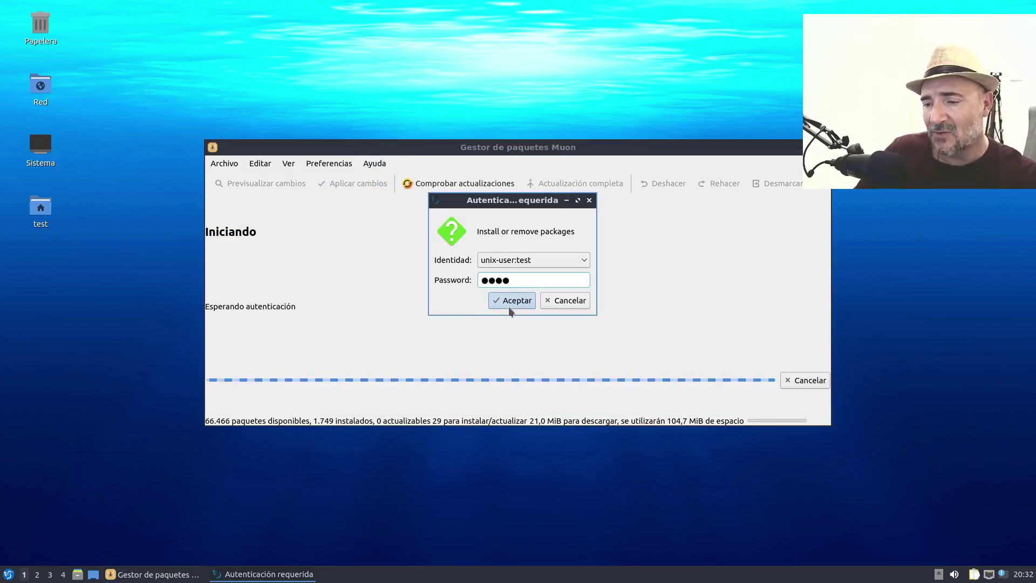
{"action": "left_click", "coordinate": [509, 307]}
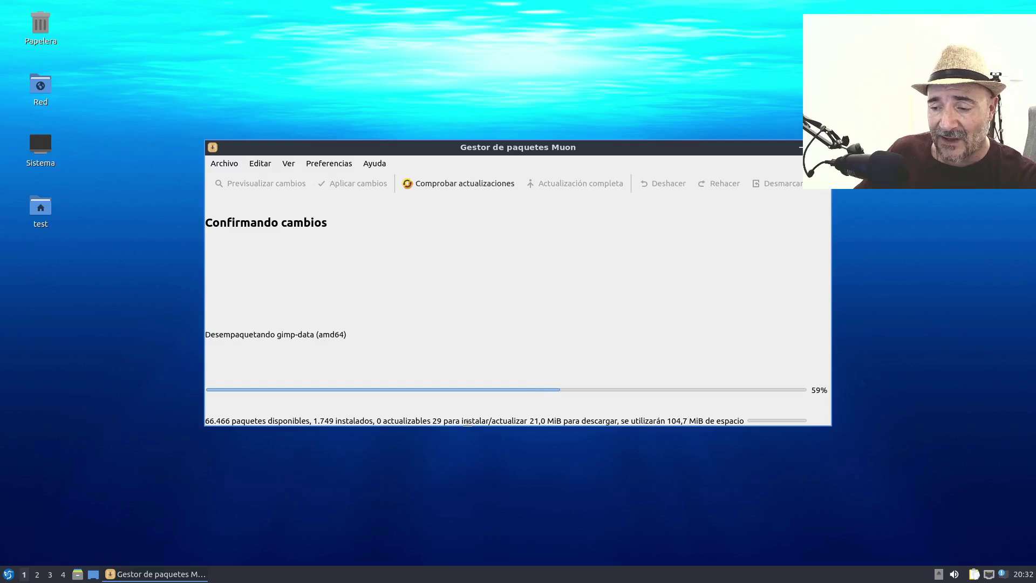
{"action": "left_click_drag", "start_coordinate": [470, 429], "coordinate": [325, 460]}
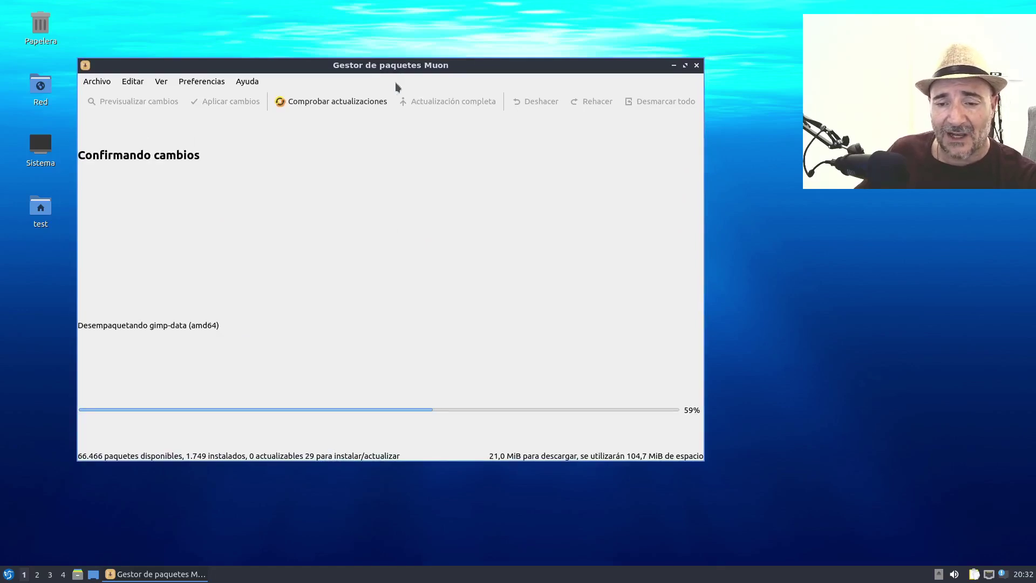
{"action": "left_click_drag", "start_coordinate": [394, 65], "coordinate": [406, 65]}
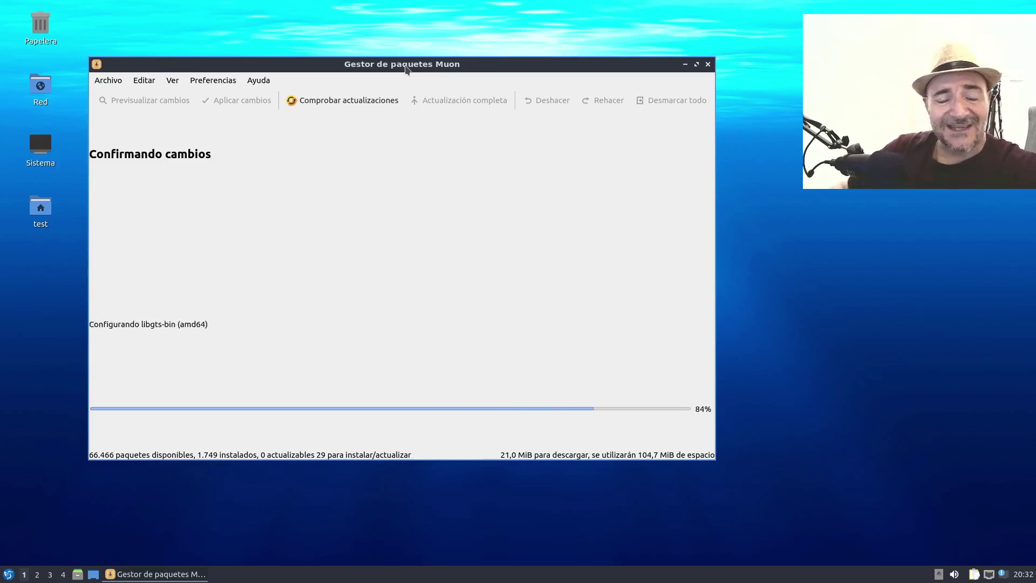
- Open and close the Sistema computer window, dismiss its icon menu, then shift Muon right
{"action": "double_click", "coordinate": [51, 142]}
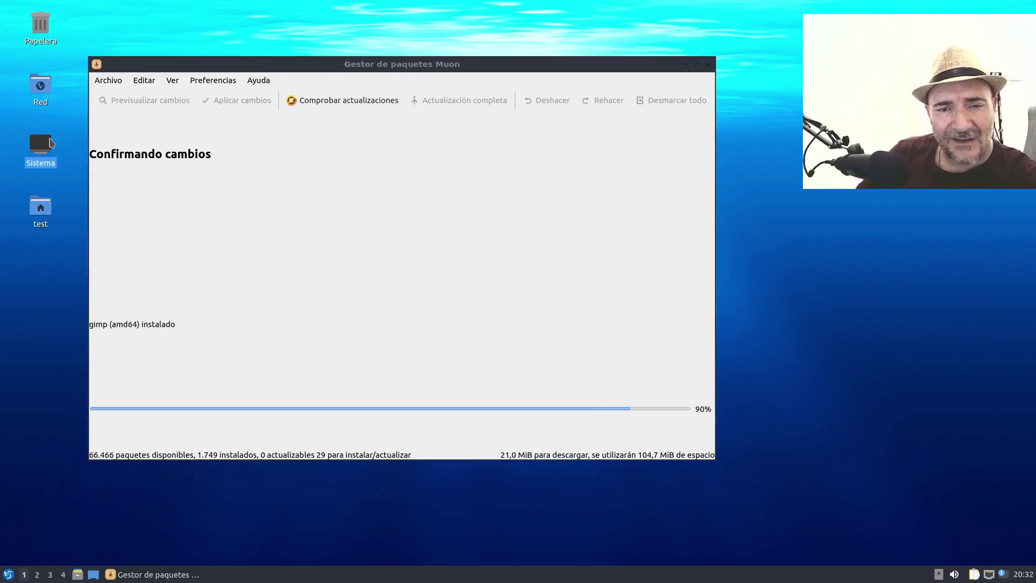
{"action": "left_click_drag", "start_coordinate": [853, 268], "coordinate": [494, 129]}
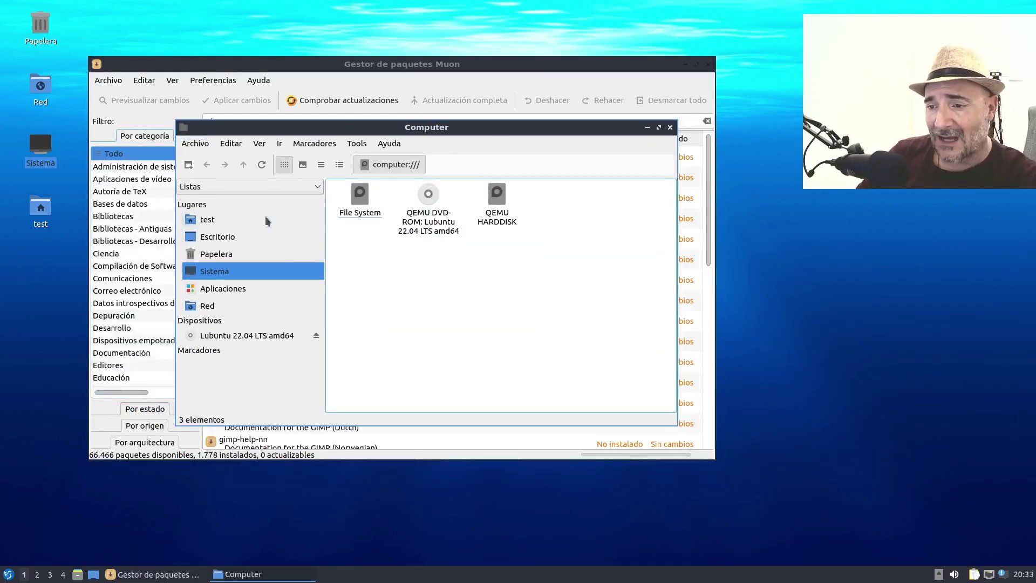
{"action": "left_click", "coordinate": [670, 127]}
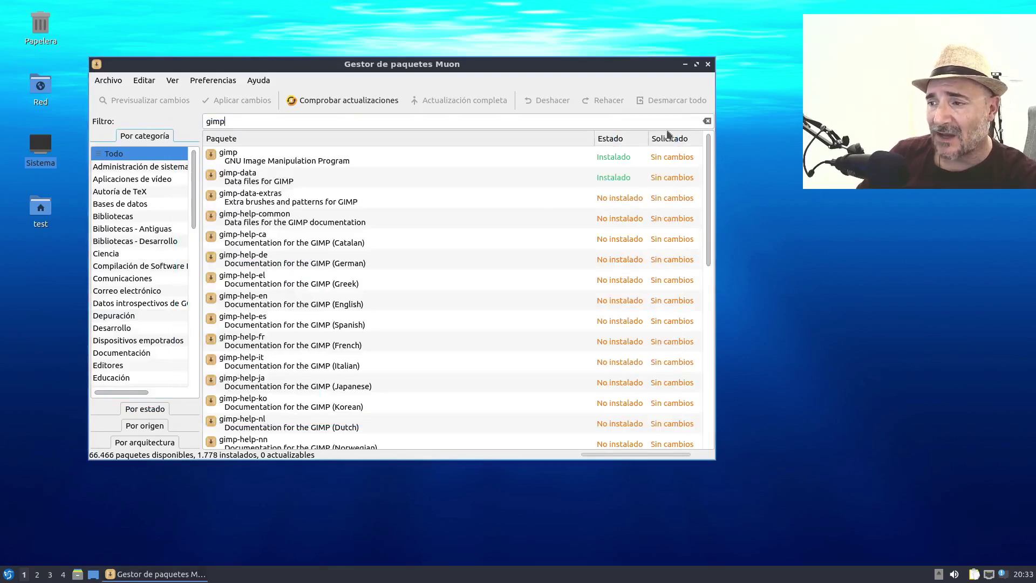
{"action": "right_click", "coordinate": [46, 147]}
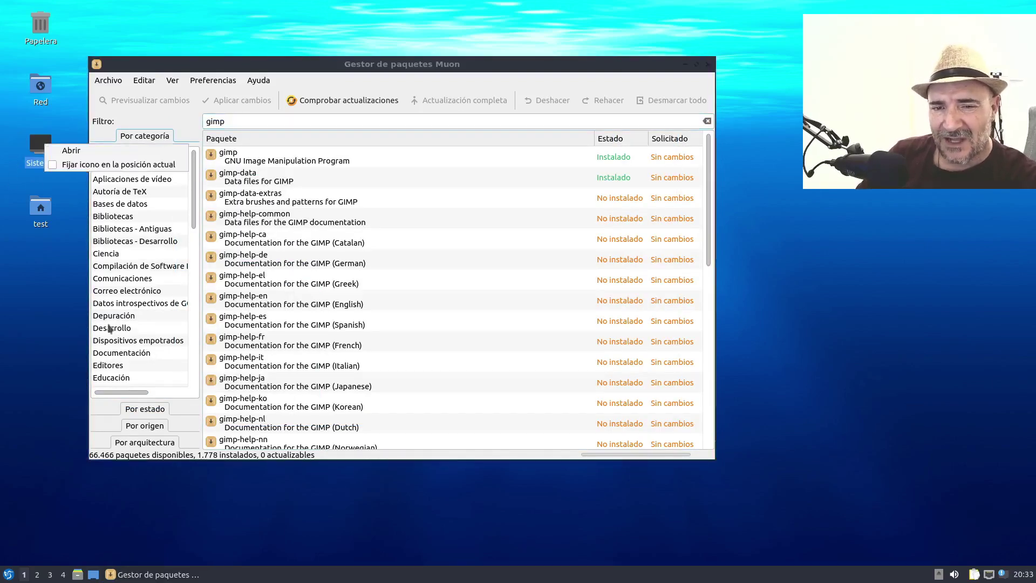
{"action": "left_click", "coordinate": [42, 309]}
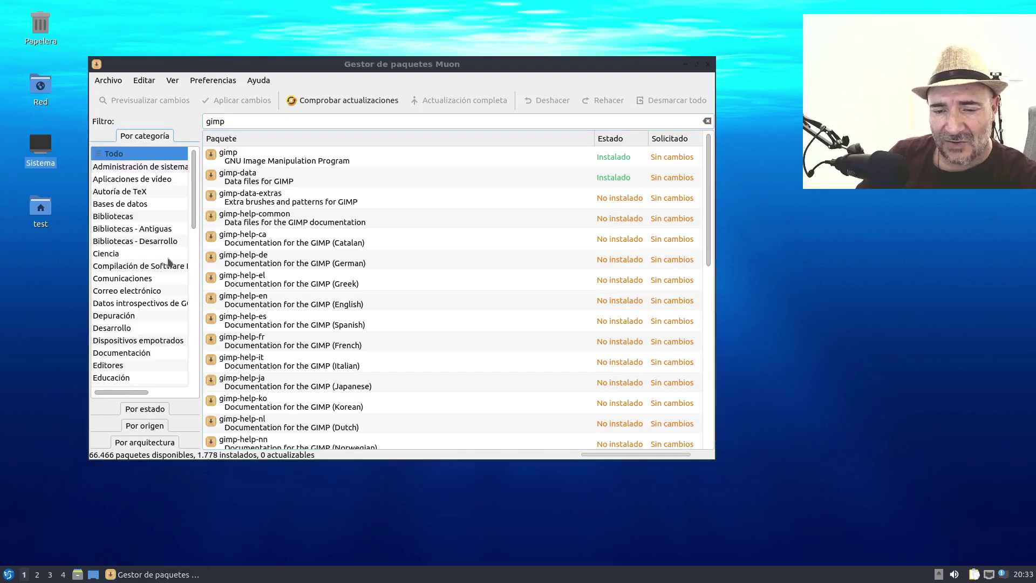
{"action": "left_click_drag", "start_coordinate": [301, 58], "coordinate": [375, 59]}
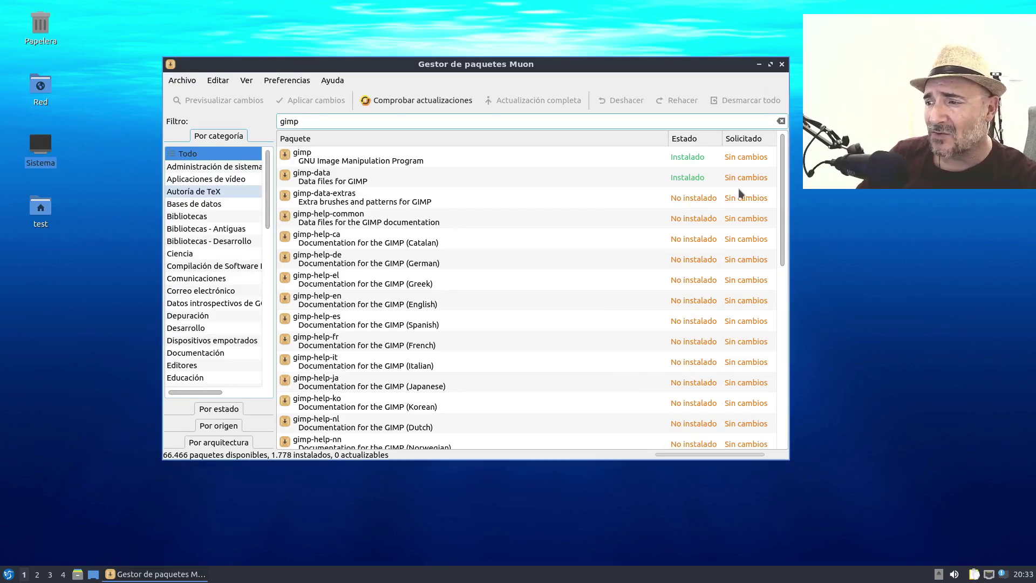
{"action": "left_click", "coordinate": [16, 577]}
{"action": "mouse_move", "coordinate": [64, 435]}
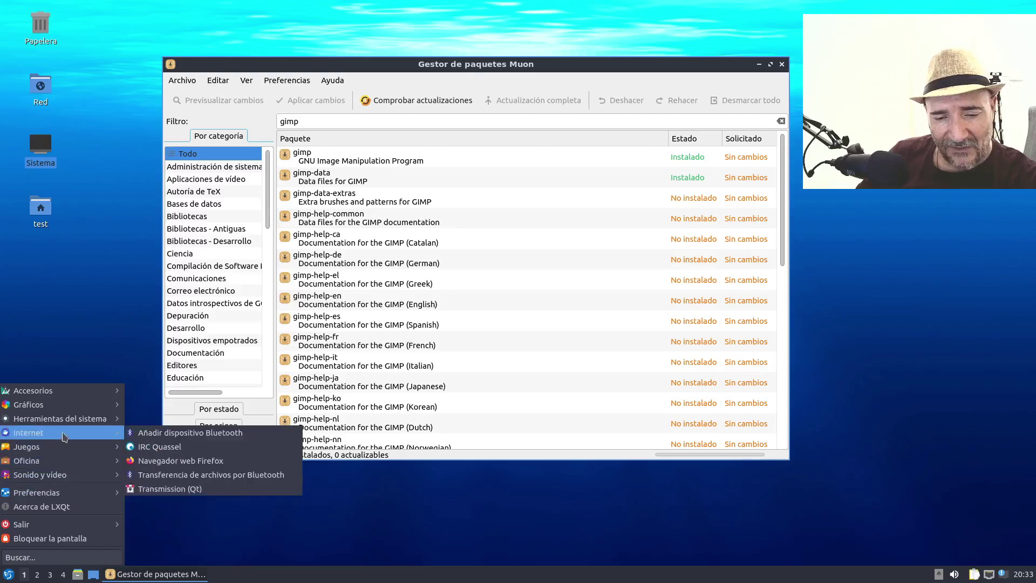
{"action": "mouse_move", "coordinate": [59, 405]}
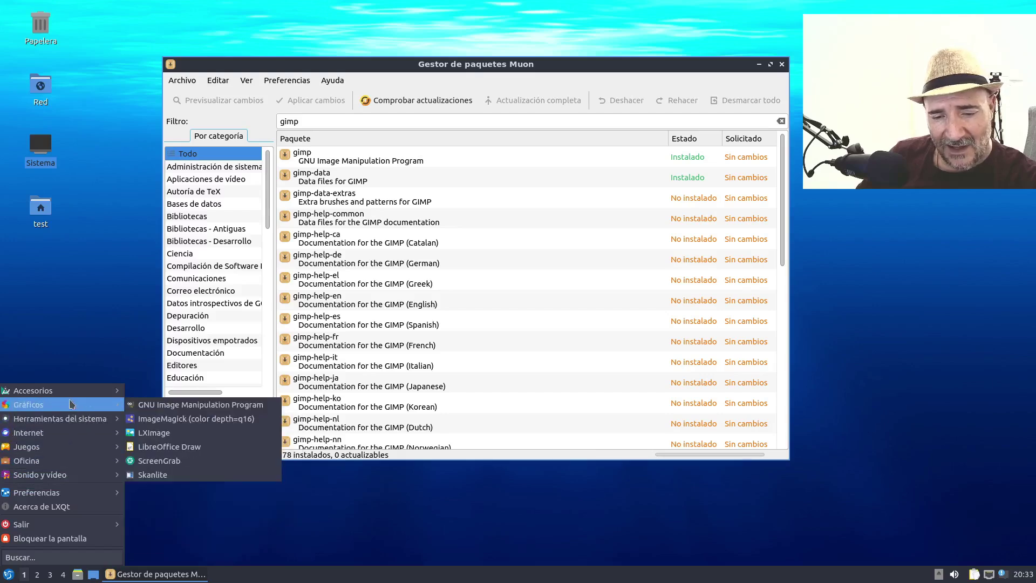
{"action": "left_click", "coordinate": [210, 406]}
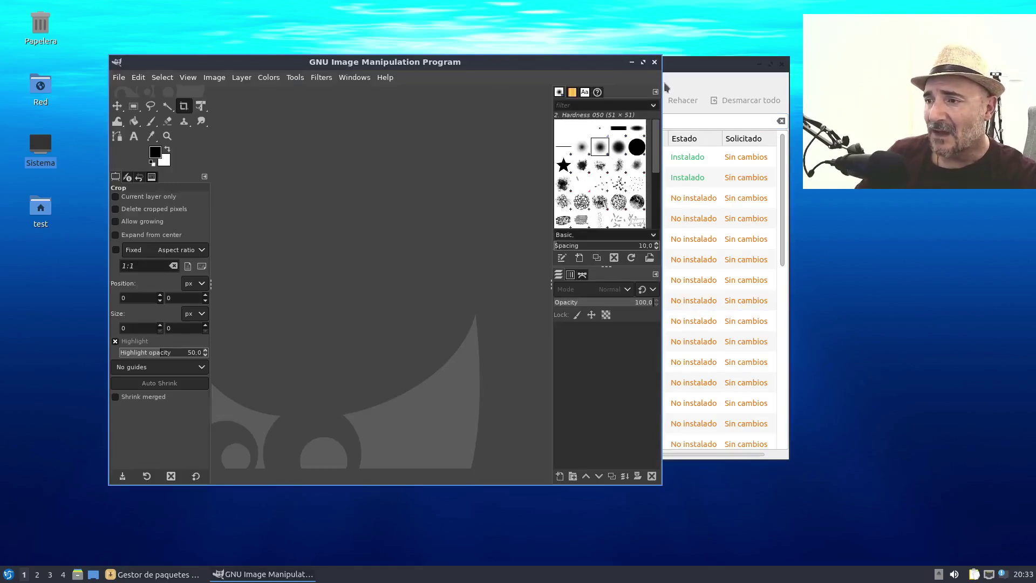
{"action": "left_click", "coordinate": [654, 62]}
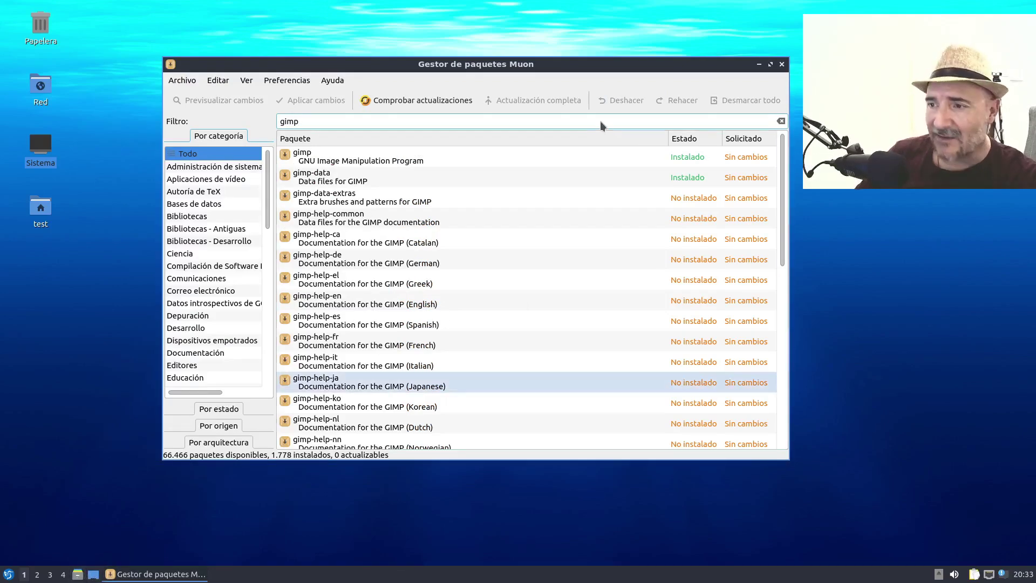
- Close Muon, launch Navegador web Firefox from Internet, move it, then close it
{"action": "left_click", "coordinate": [782, 64]}
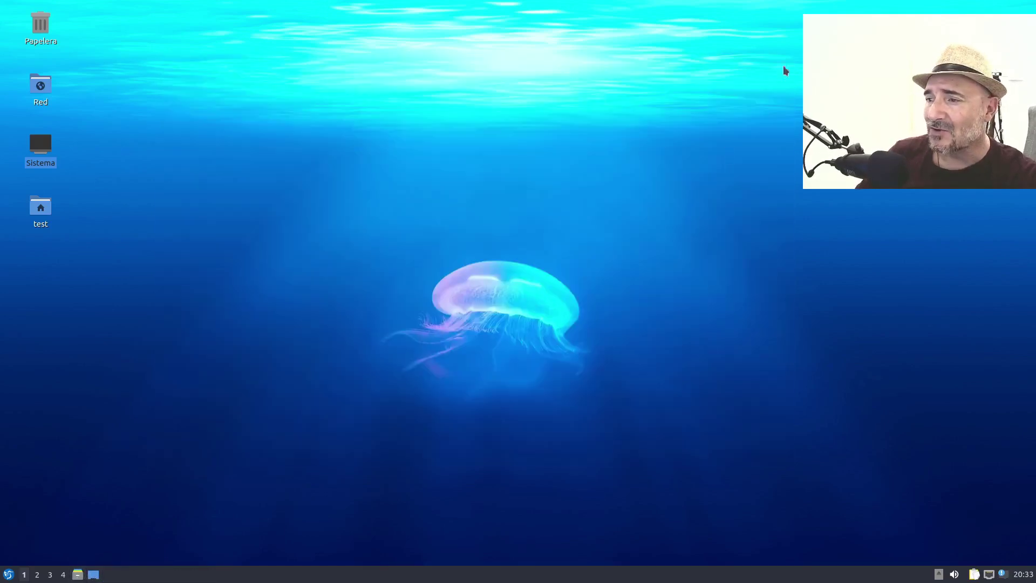
{"action": "left_click", "coordinate": [9, 574]}
{"action": "mouse_move", "coordinate": [52, 433]}
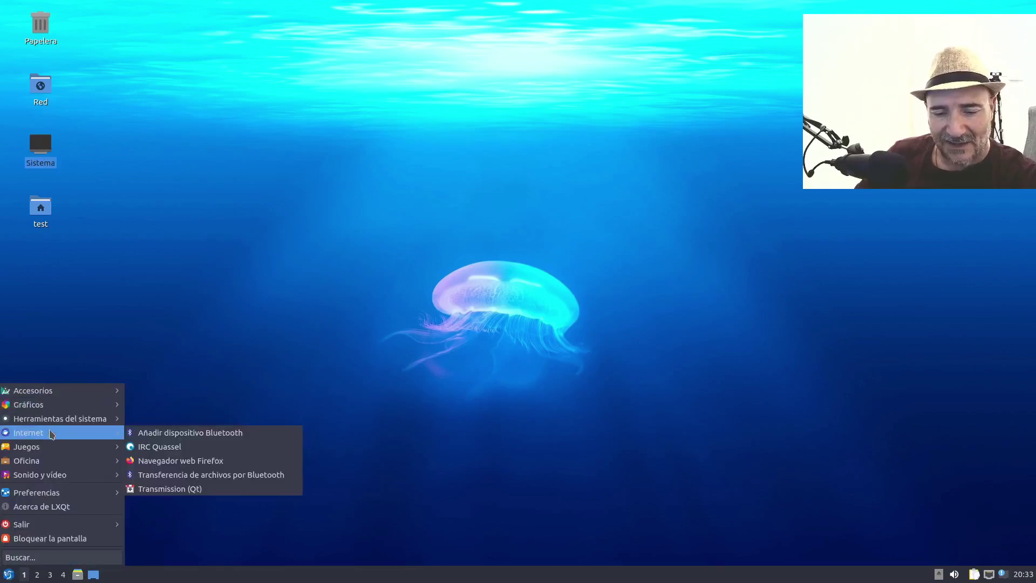
{"action": "left_click", "coordinate": [195, 462]}
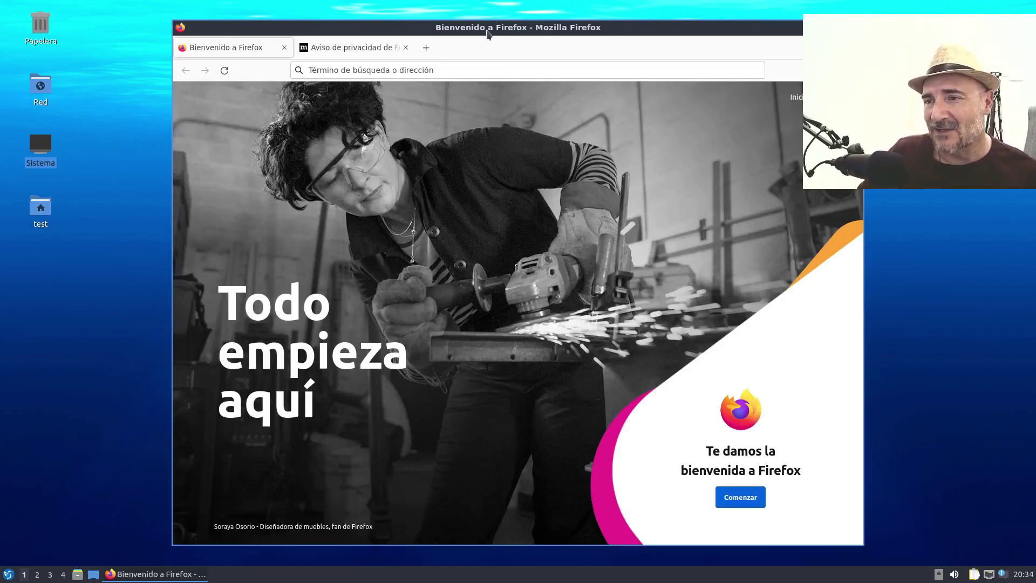
{"action": "left_click_drag", "start_coordinate": [486, 30], "coordinate": [422, 30]}
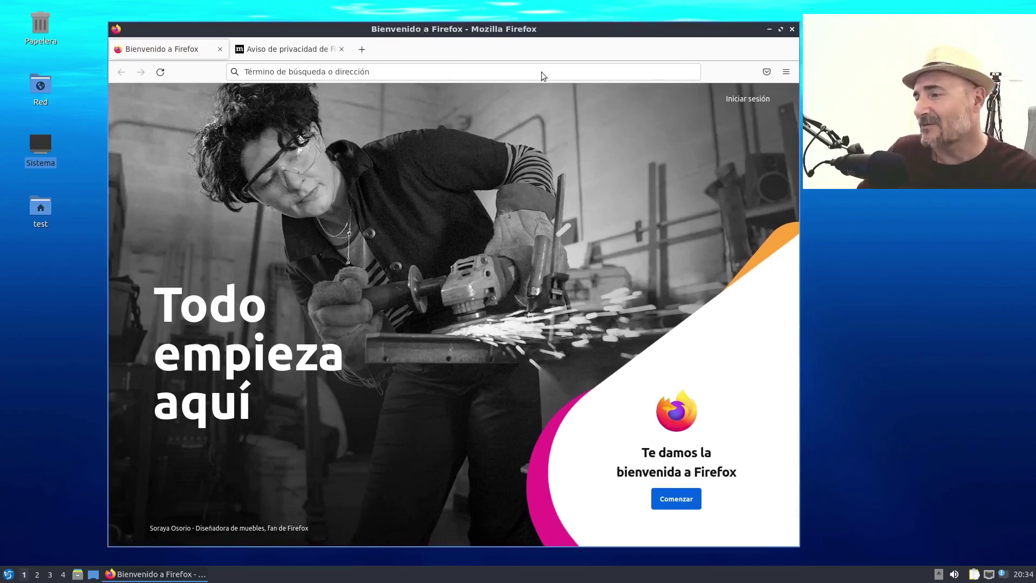
{"action": "left_click", "coordinate": [791, 29]}
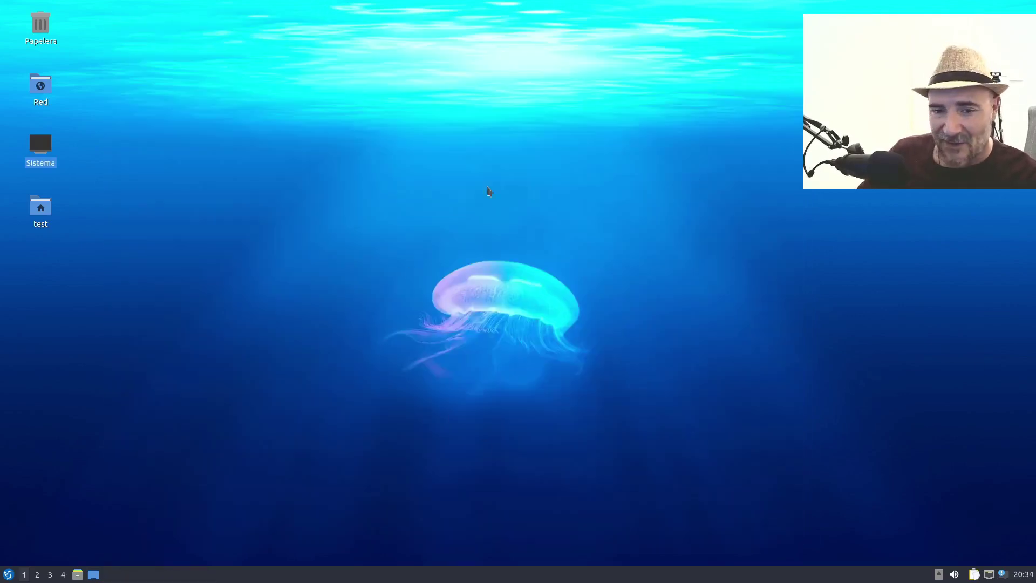
- Open Preferencias del escritorio from the desktop menu and move it left
{"action": "right_click", "coordinate": [362, 278]}
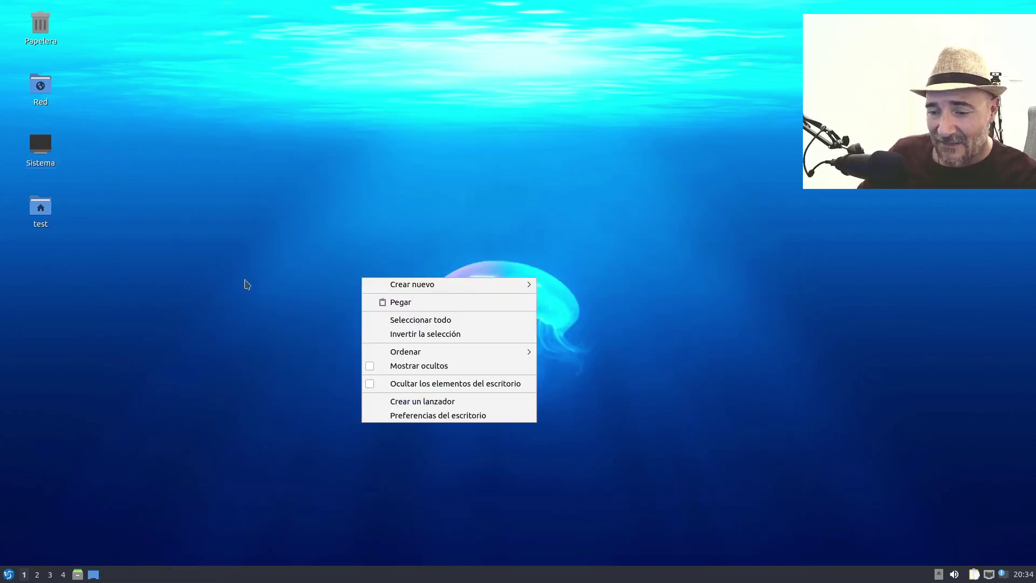
{"action": "left_click", "coordinate": [497, 415]}
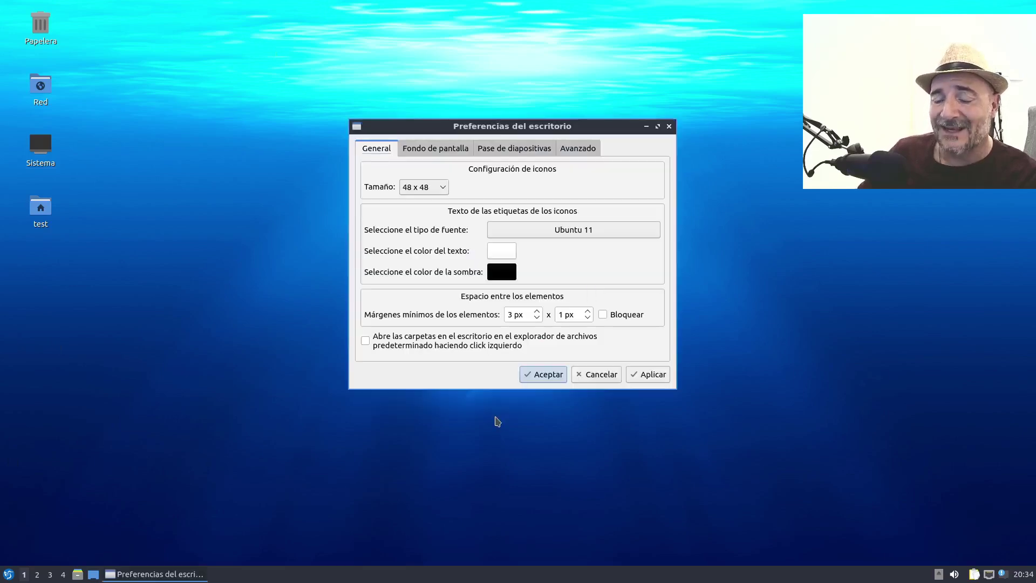
{"action": "left_click_drag", "start_coordinate": [614, 132], "coordinate": [548, 131]}
- On Fondo de pantalla, cancel the background colour picker and browse for a wallpaper image
{"action": "left_click", "coordinate": [385, 150]}
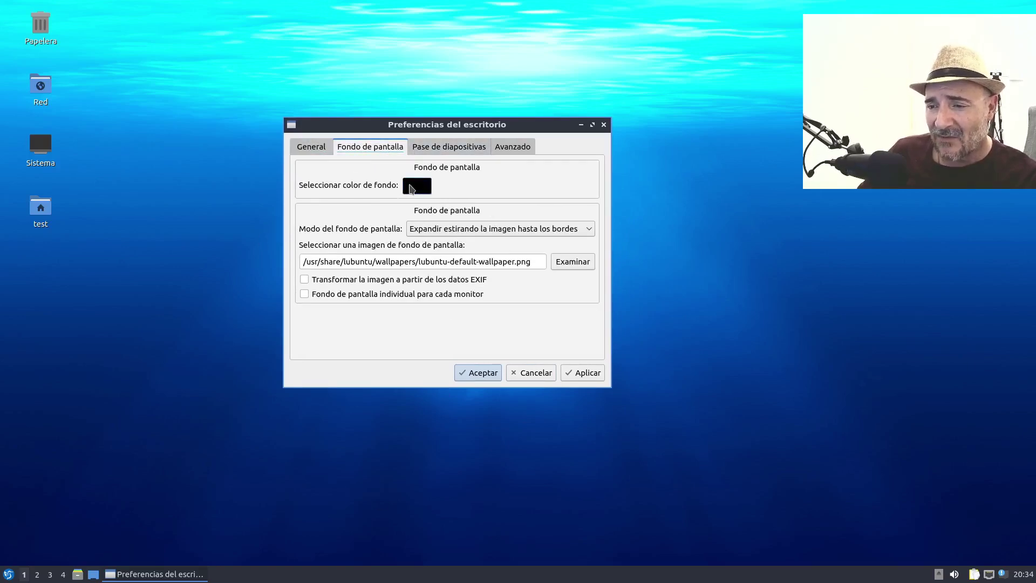
{"action": "left_click", "coordinate": [415, 186]}
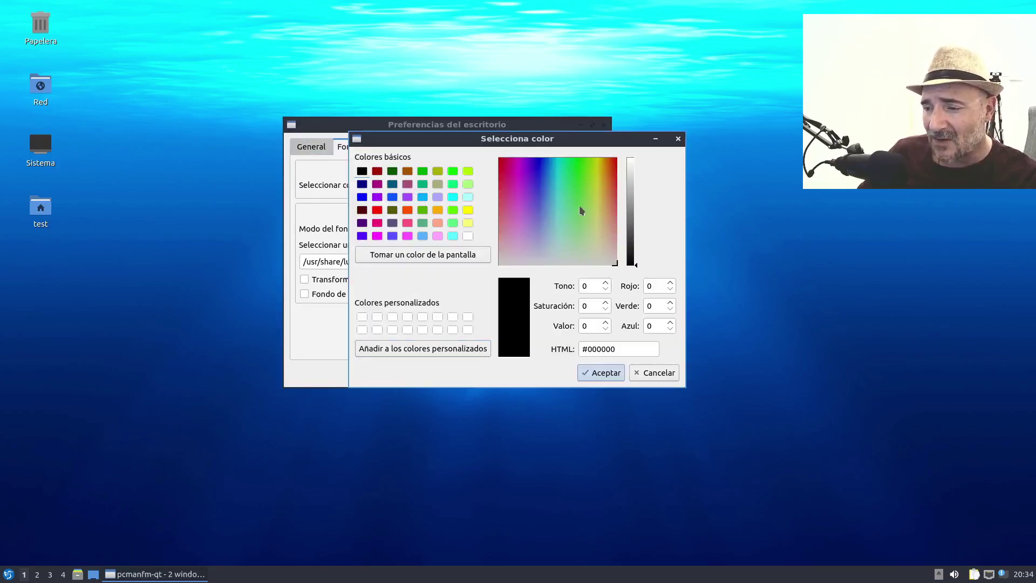
{"action": "left_click", "coordinate": [665, 373]}
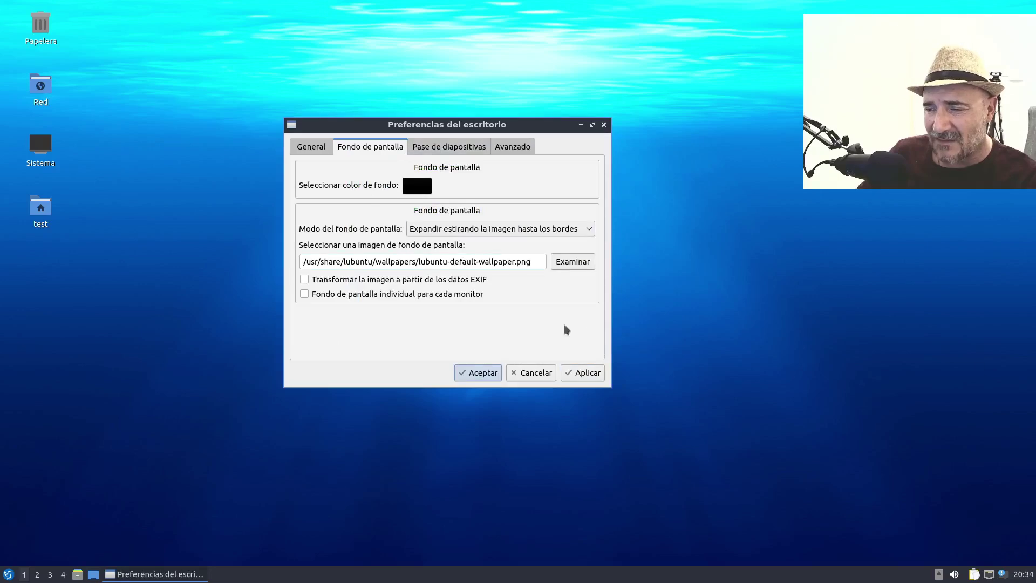
{"action": "left_click", "coordinate": [574, 262]}
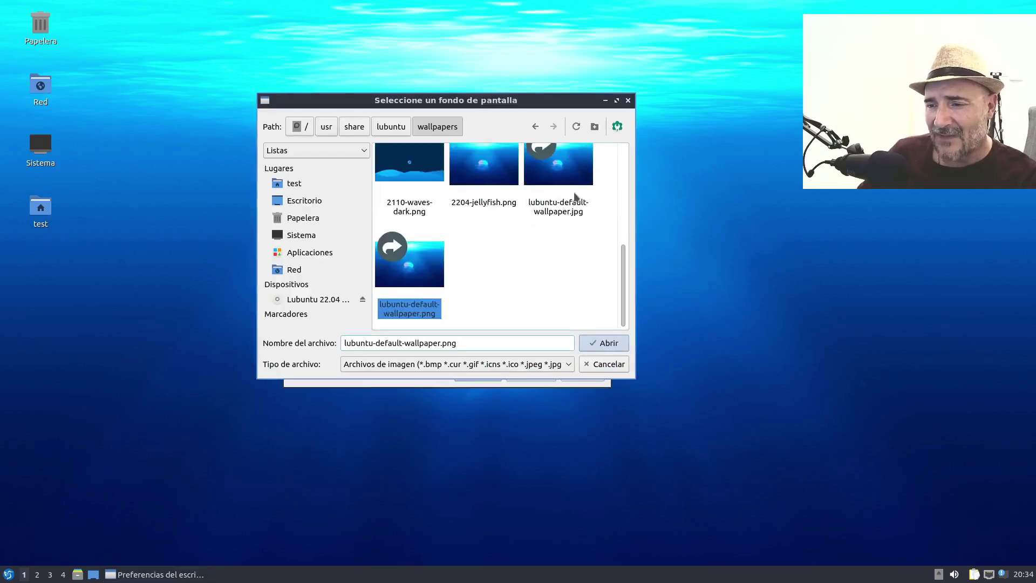
- Choose 2004-city-sky.jpg as the wallpaper file
{"action": "left_click_drag", "start_coordinate": [622, 275], "coordinate": [629, 163]}
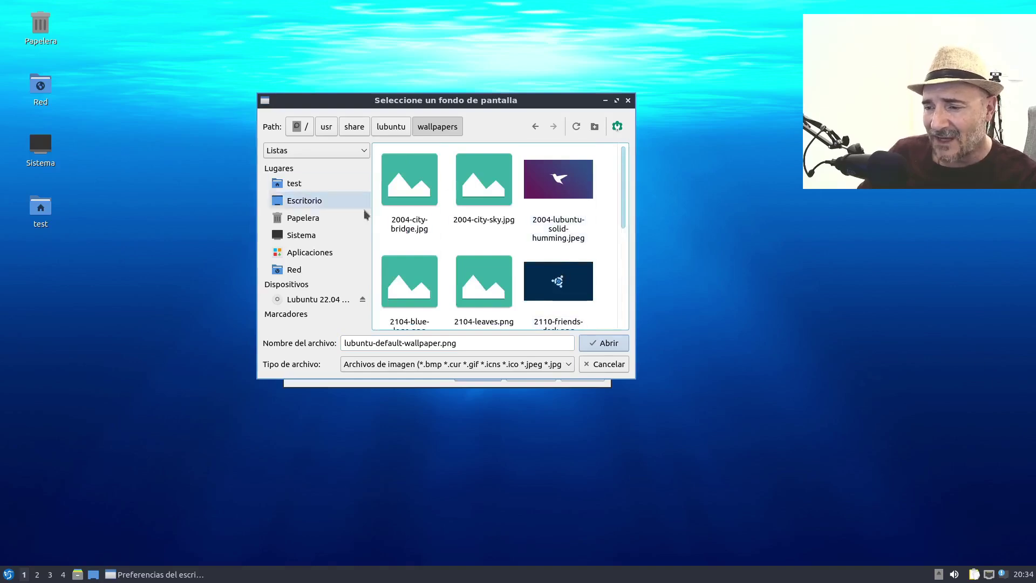
{"action": "left_click", "coordinate": [510, 180]}
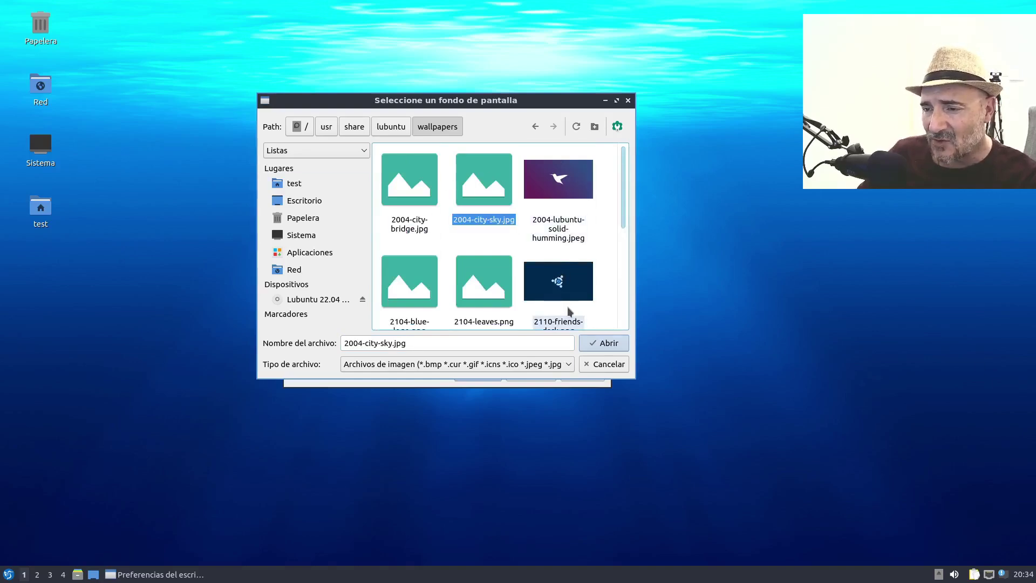
{"action": "left_click", "coordinate": [593, 347]}
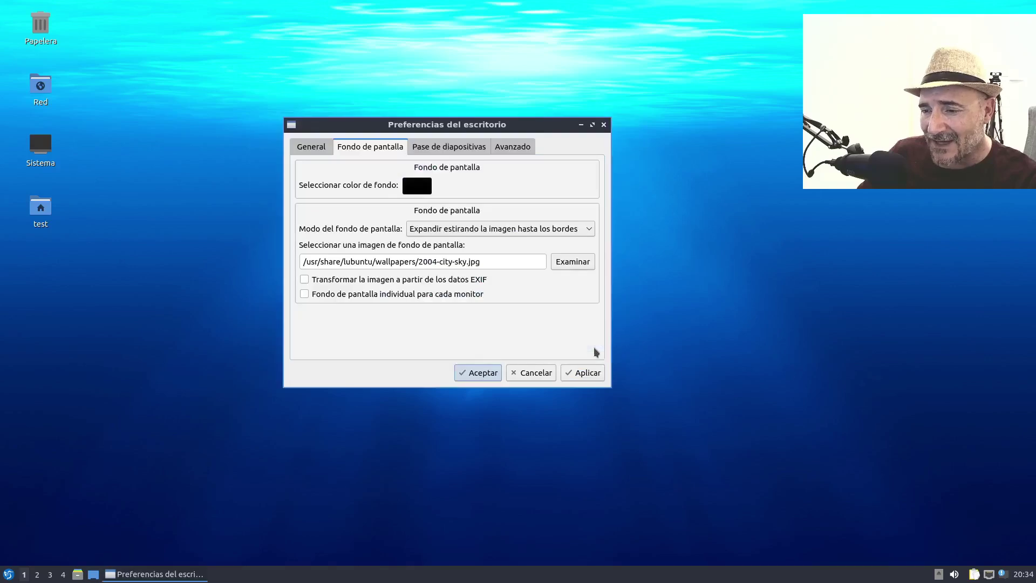
{"action": "left_click_drag", "start_coordinate": [479, 130], "coordinate": [389, 119]}
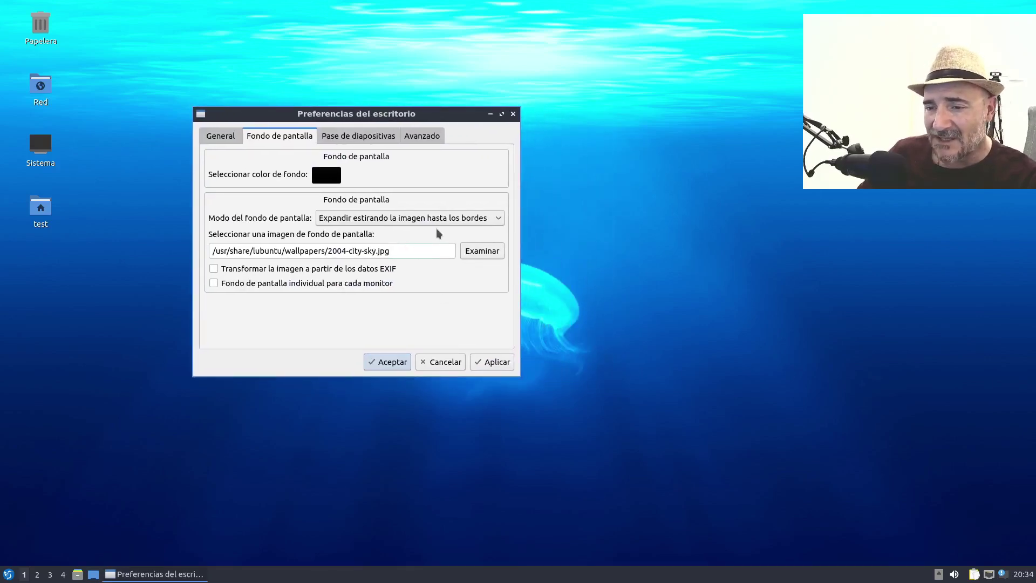
- Try 2004-lubuntu-solid-humming.jpeg, then pick 2004-city-bridge.jpg and apply it
{"action": "left_click", "coordinate": [482, 251]}
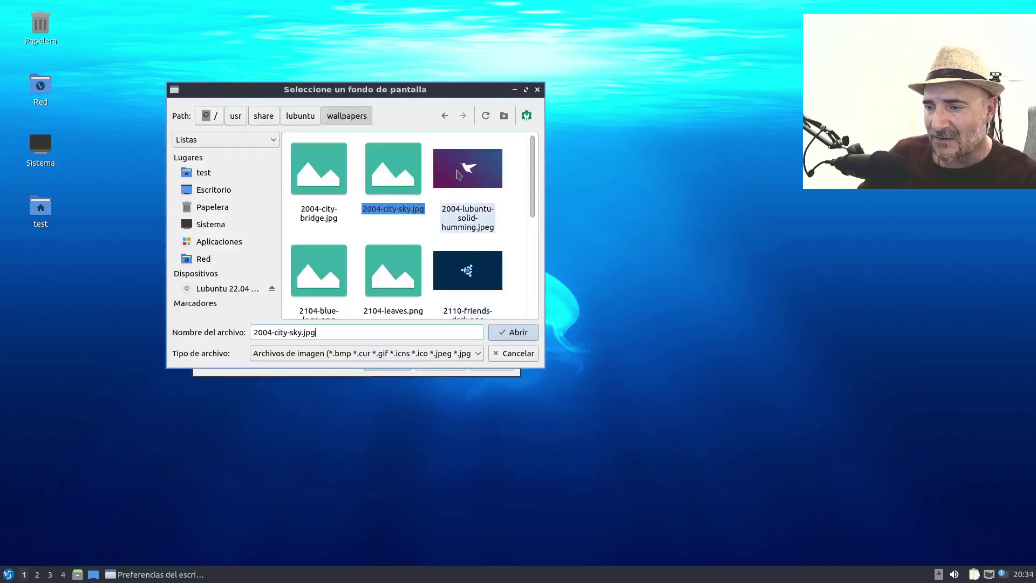
{"action": "left_click", "coordinate": [457, 174]}
{"action": "left_click", "coordinate": [509, 334]}
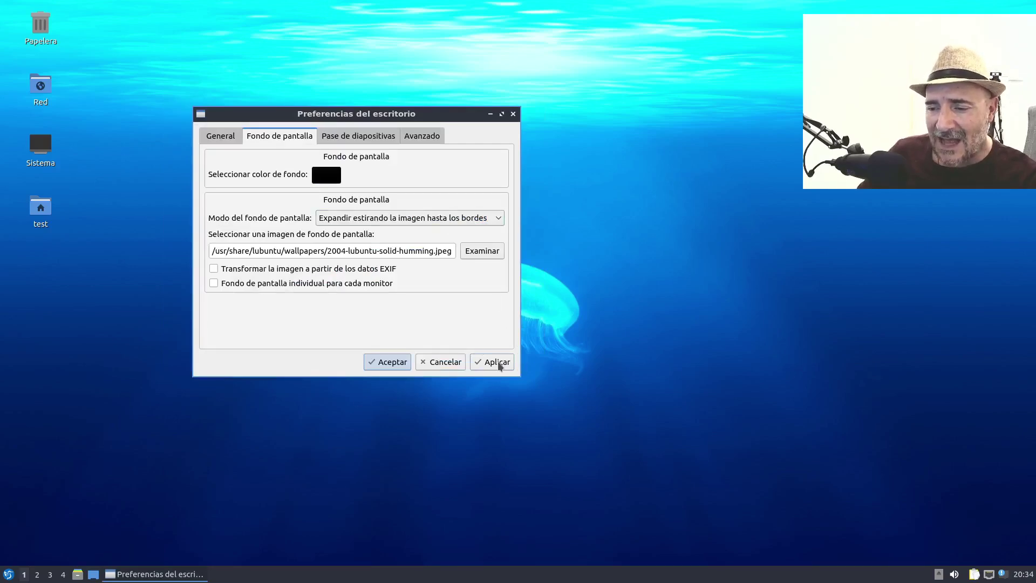
{"action": "left_click", "coordinate": [480, 254]}
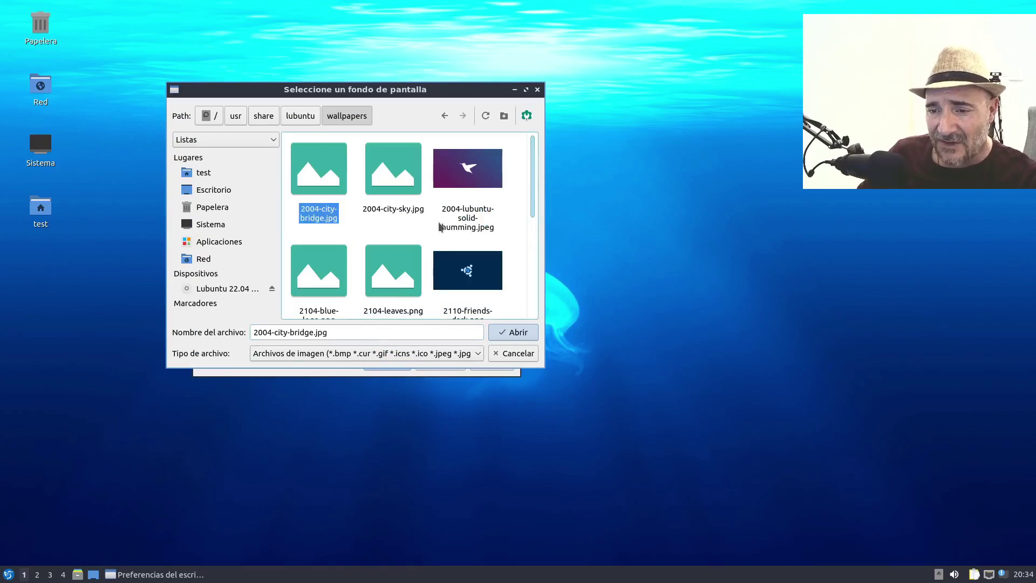
{"action": "left_click", "coordinate": [510, 333]}
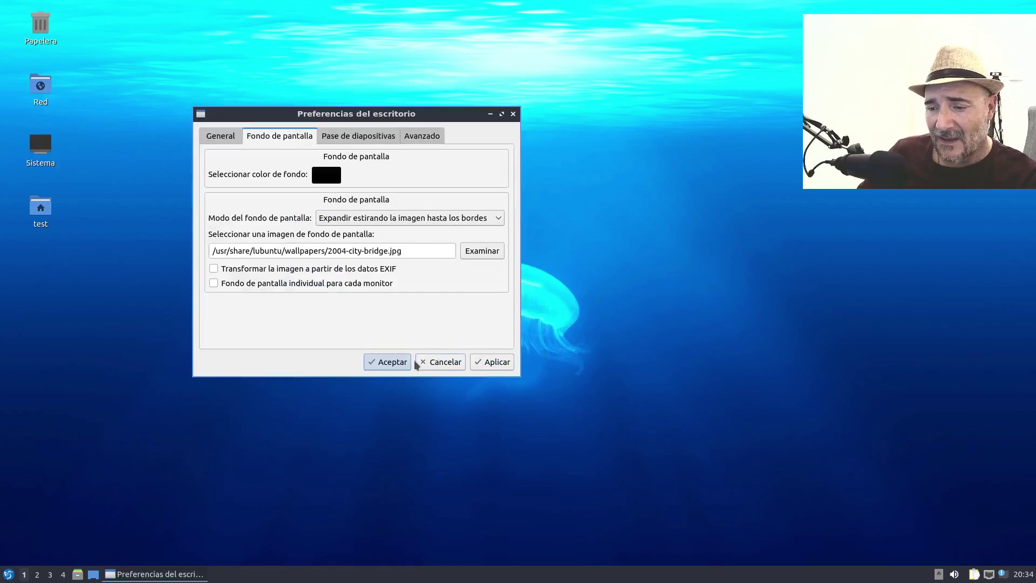
{"action": "left_click", "coordinate": [492, 368]}
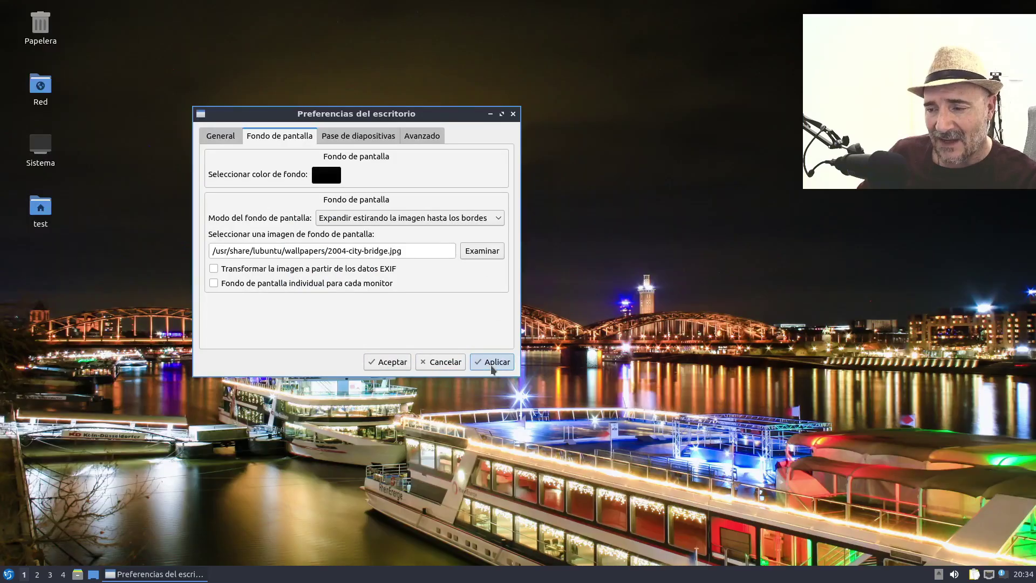
- Check the city-bridge wallpaper, then pick 2004-city-sky.jpg and apply it
{"action": "left_click_drag", "start_coordinate": [406, 115], "coordinate": [925, 580]}
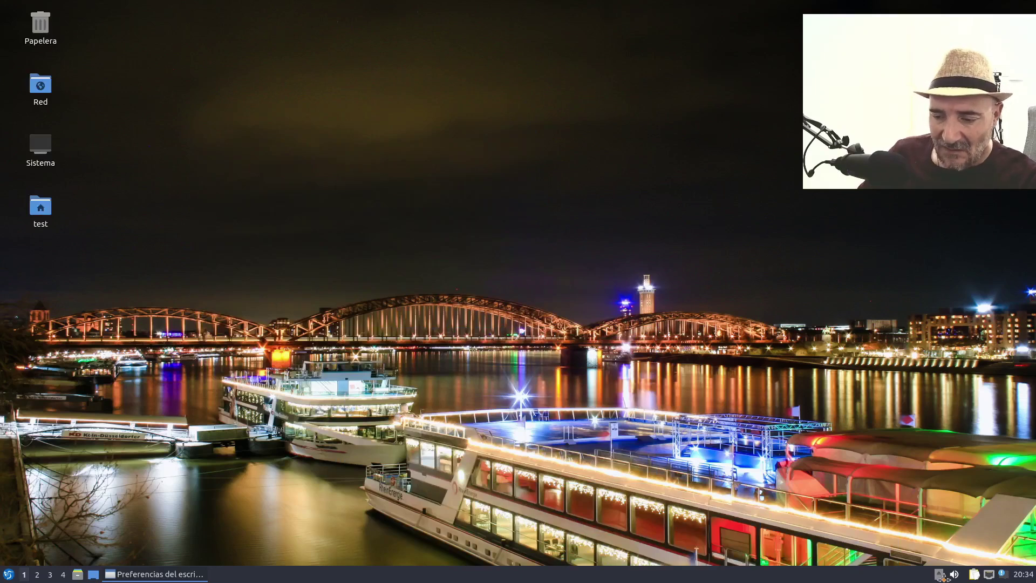
{"action": "left_click_drag", "start_coordinate": [942, 579], "coordinate": [335, 133]}
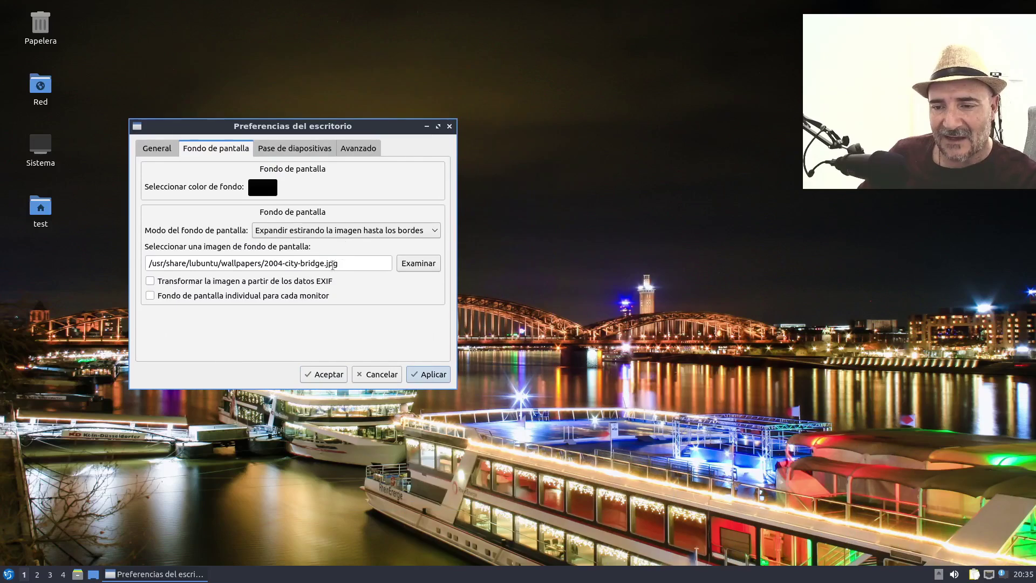
{"action": "left_click", "coordinate": [421, 264]}
{"action": "left_click", "coordinate": [309, 192]}
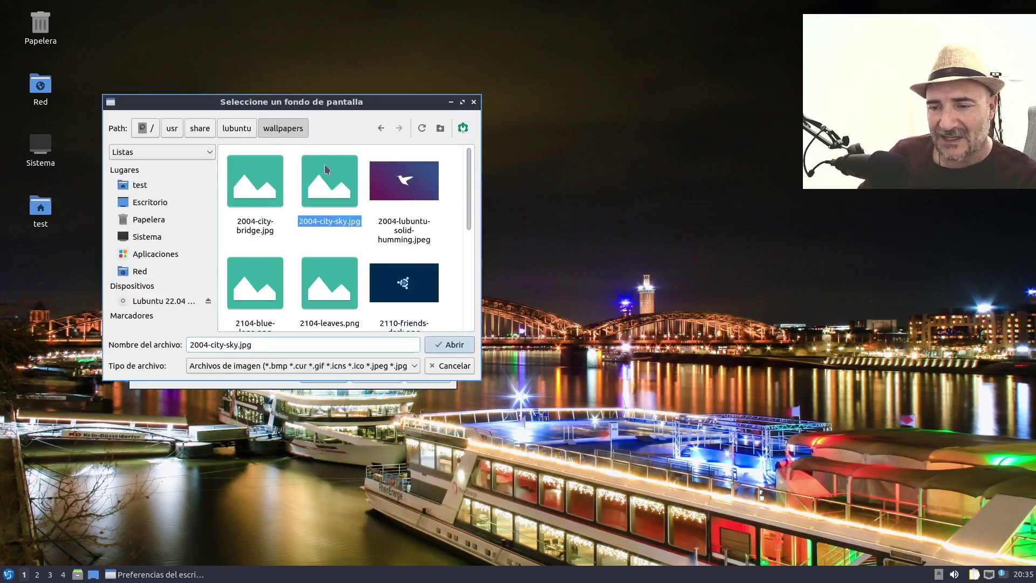
{"action": "left_click", "coordinate": [447, 344]}
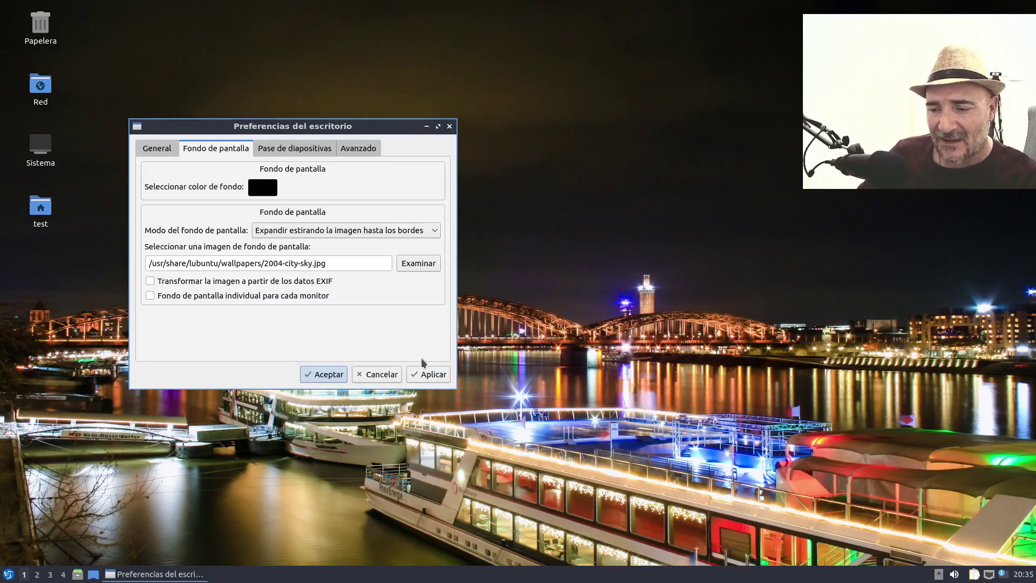
{"action": "left_click", "coordinate": [429, 374]}
- Open the wallpaper display mode list and close it without changing the mode
{"action": "left_click_drag", "start_coordinate": [345, 126], "coordinate": [389, 150]}
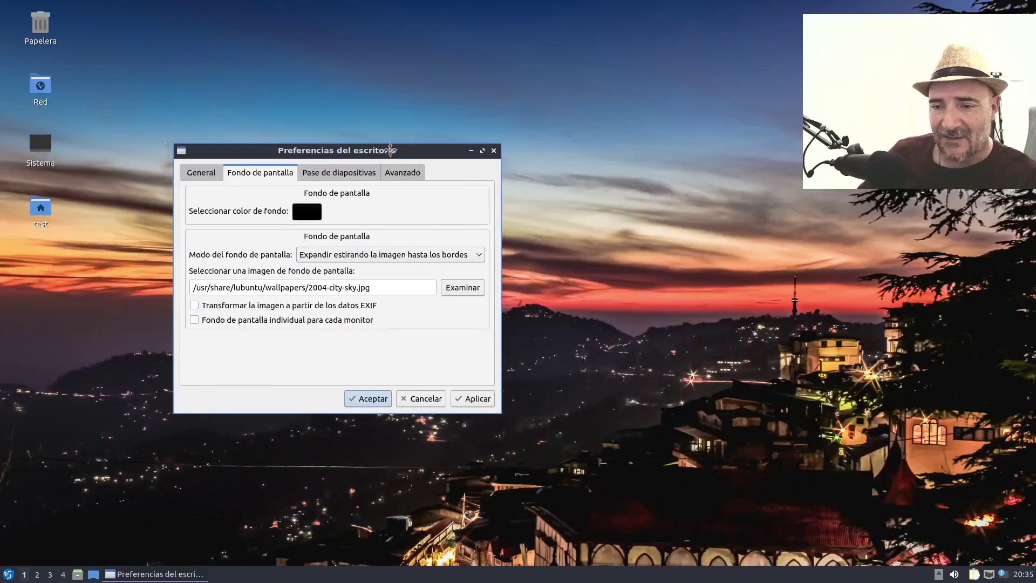
{"action": "left_click", "coordinate": [417, 253]}
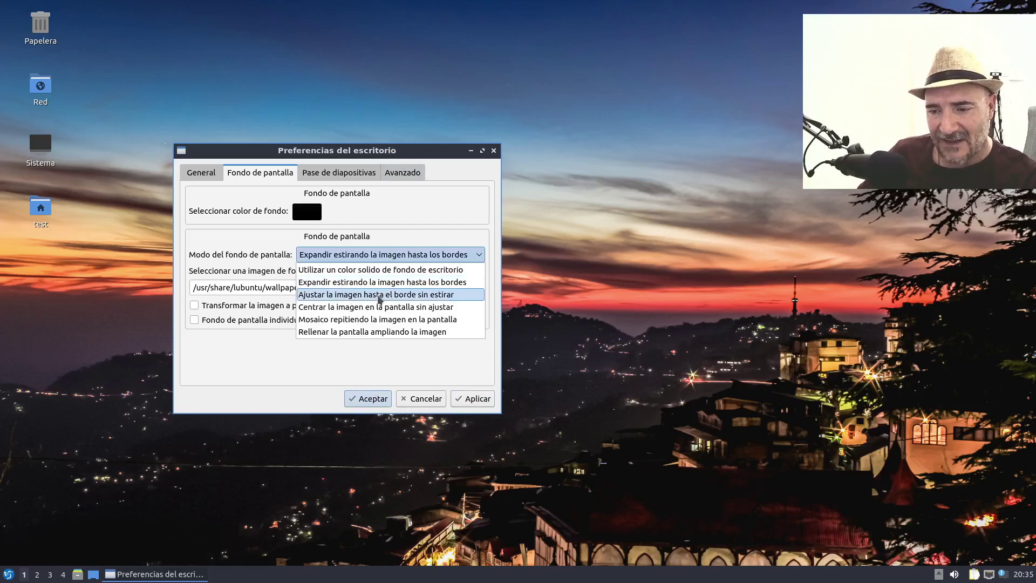
{"action": "left_click", "coordinate": [410, 226]}
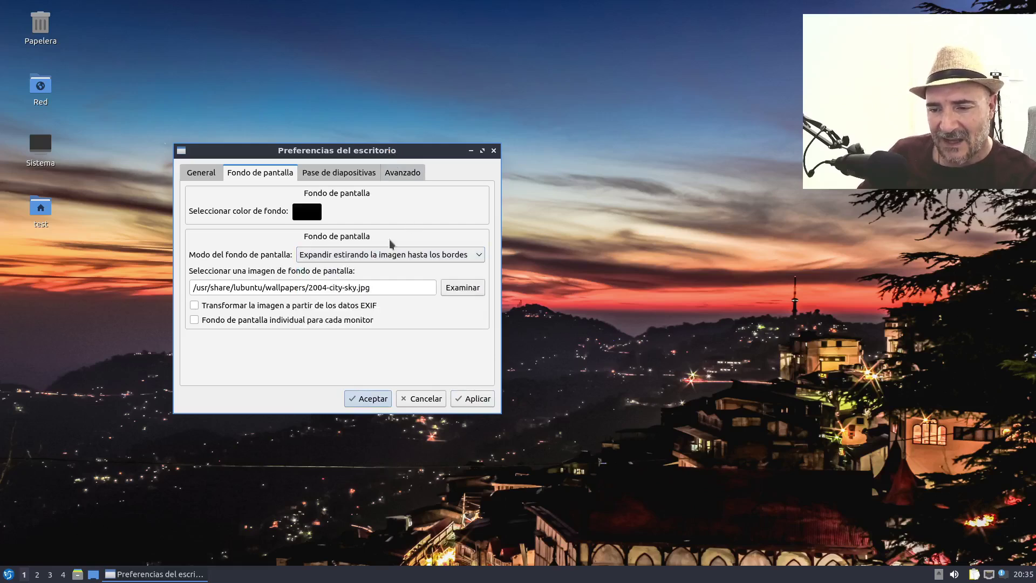
- Enlarge the image picker and apply 2104-blue-logo.png as the wallpaper
{"action": "left_click", "coordinate": [464, 289]}
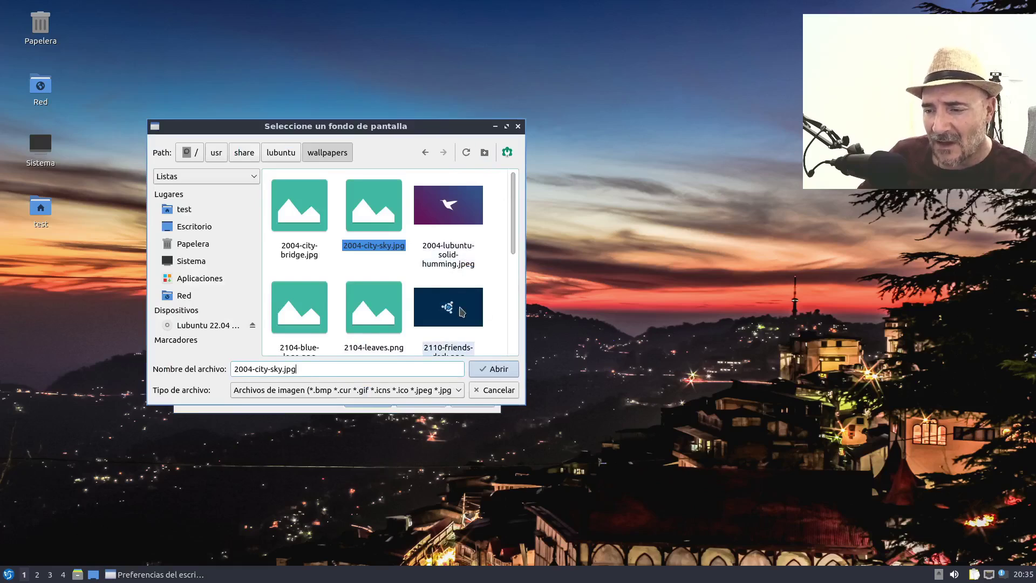
{"action": "scroll", "coordinate": [457, 306], "scroll_direction": "down", "scroll_amount": 3}
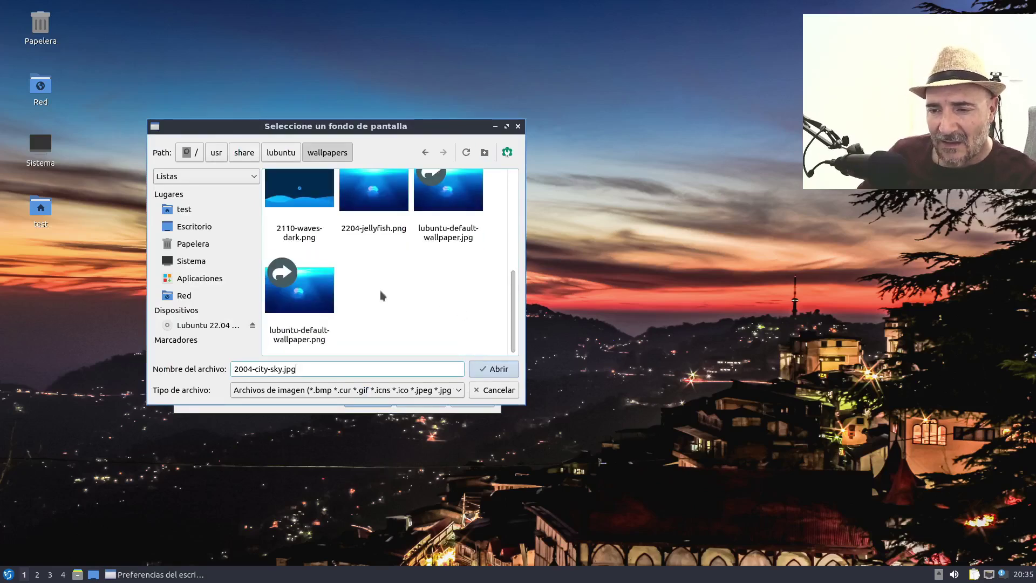
{"action": "scroll", "coordinate": [384, 291], "scroll_direction": "up", "scroll_amount": 3}
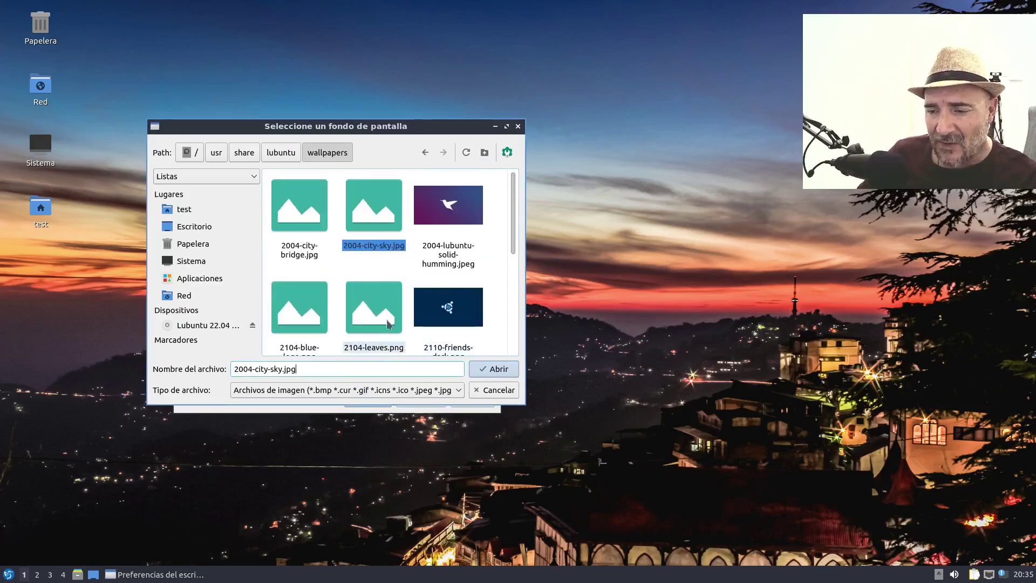
{"action": "scroll", "coordinate": [327, 296], "scroll_direction": "down", "scroll_amount": 3}
{"action": "scroll", "coordinate": [350, 296], "scroll_direction": "up", "scroll_amount": 3}
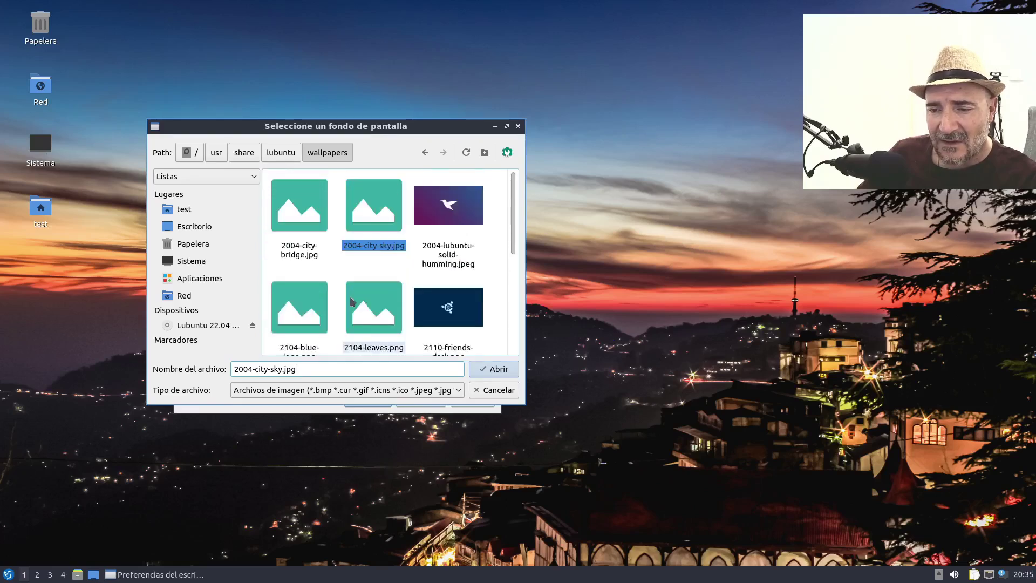
{"action": "scroll", "coordinate": [458, 241], "scroll_direction": "down", "scroll_amount": 3}
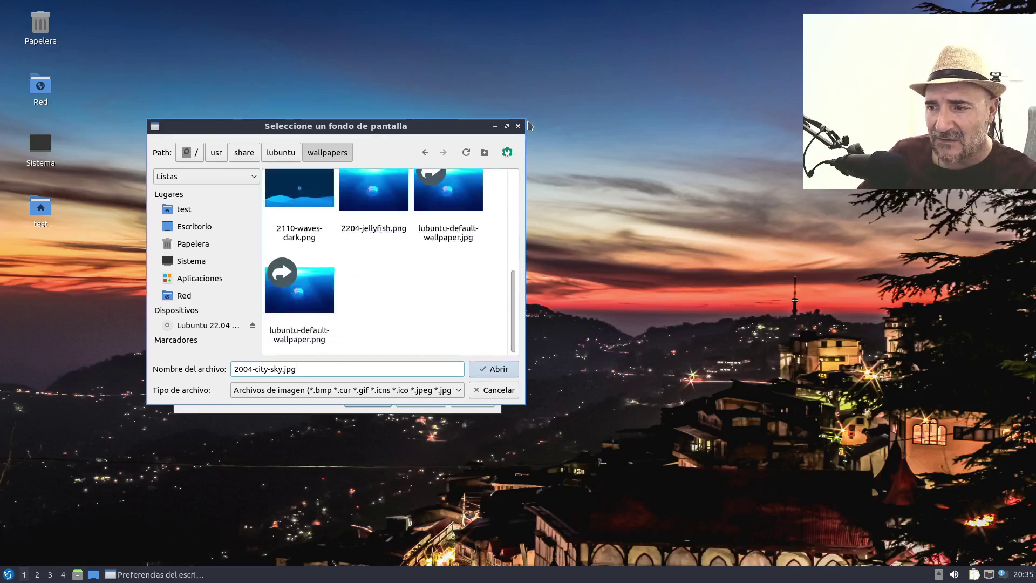
{"action": "left_click_drag", "start_coordinate": [520, 124], "coordinate": [612, 29]}
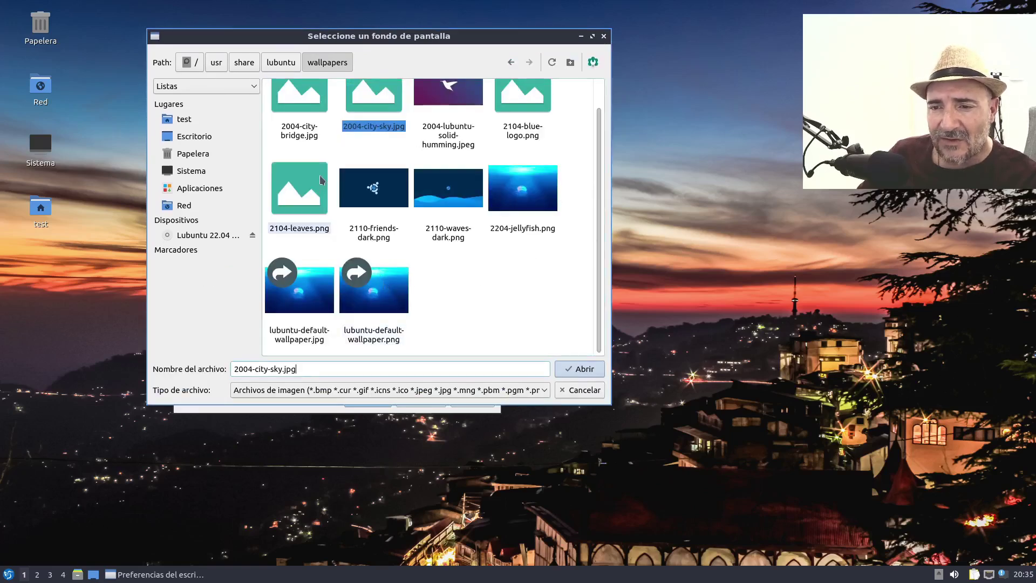
{"action": "left_click", "coordinate": [514, 110]}
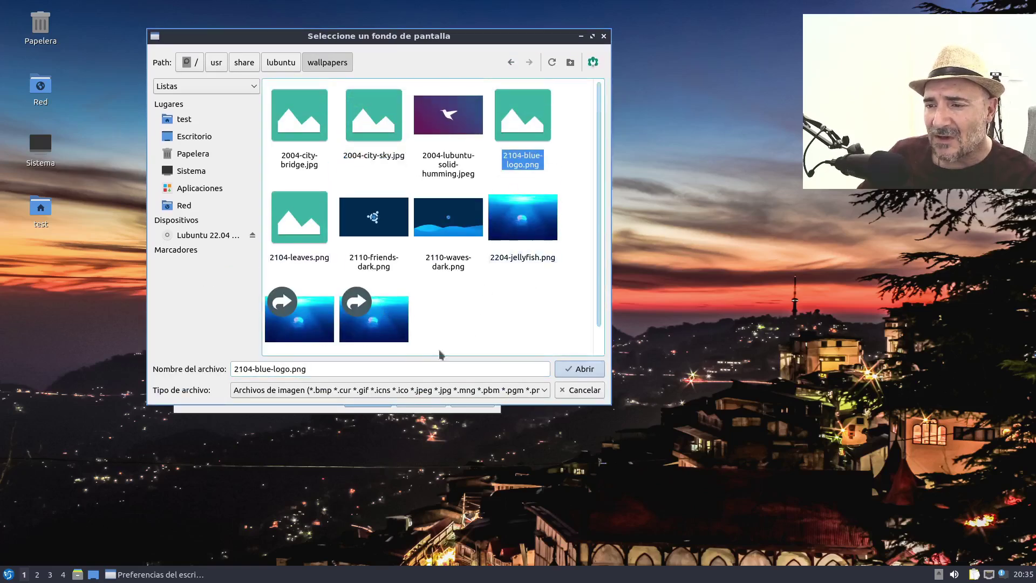
{"action": "left_click", "coordinate": [580, 369]}
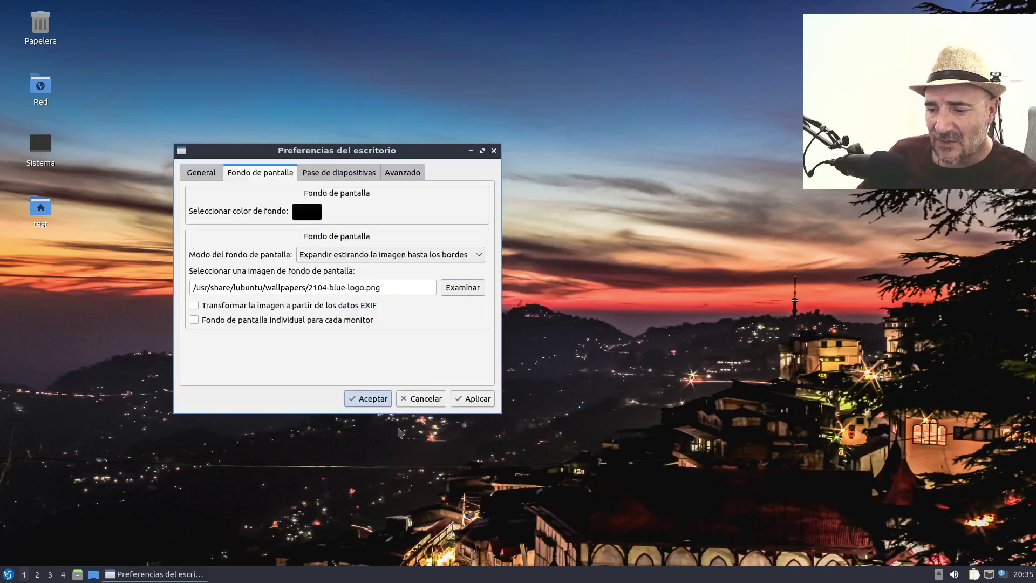
{"action": "left_click", "coordinate": [460, 402]}
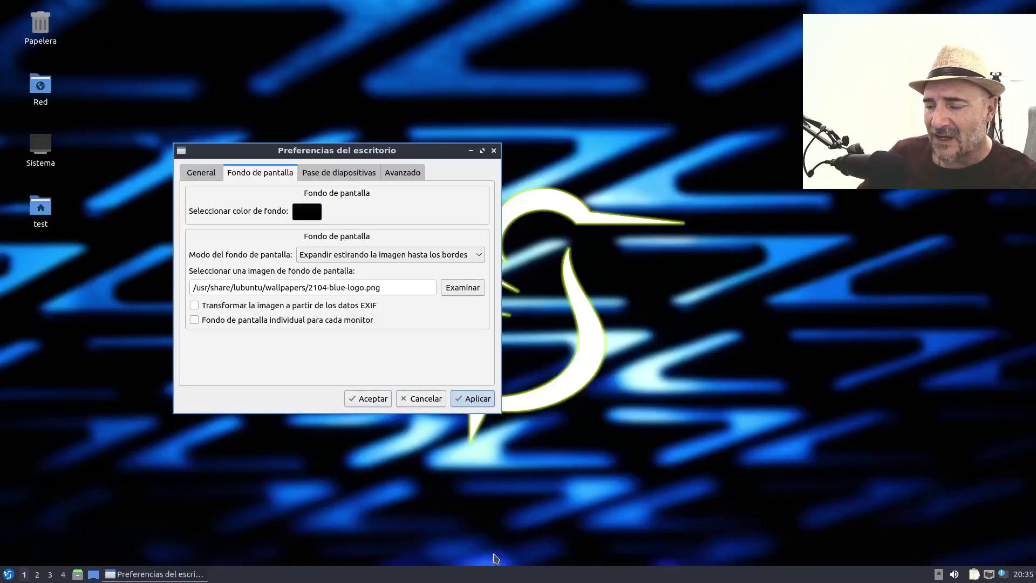
{"action": "left_click_drag", "start_coordinate": [397, 152], "coordinate": [402, 205]}
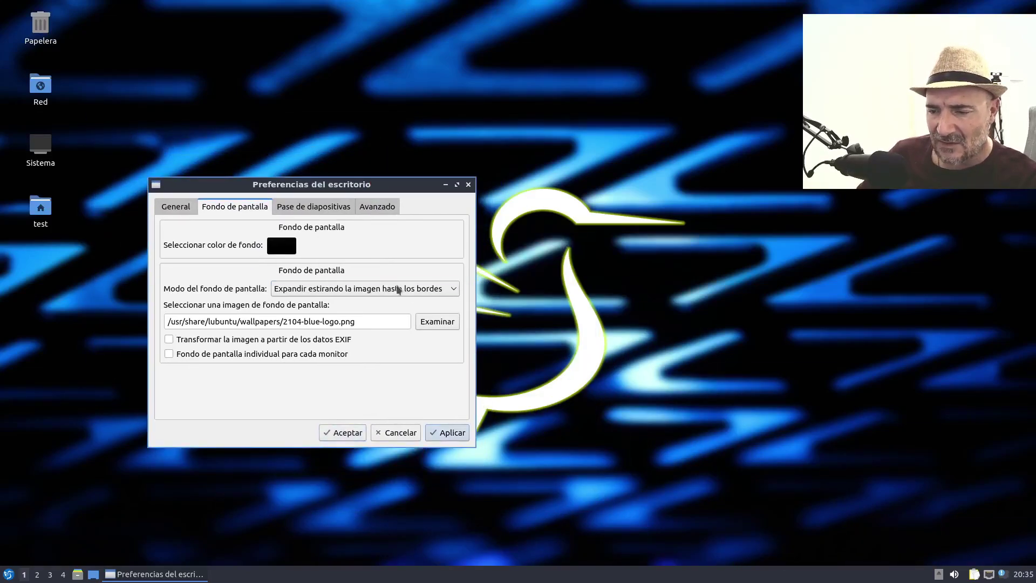
- Pick 2110-waves-dark.png and apply it as the desktop background
{"action": "left_click", "coordinate": [433, 323]}
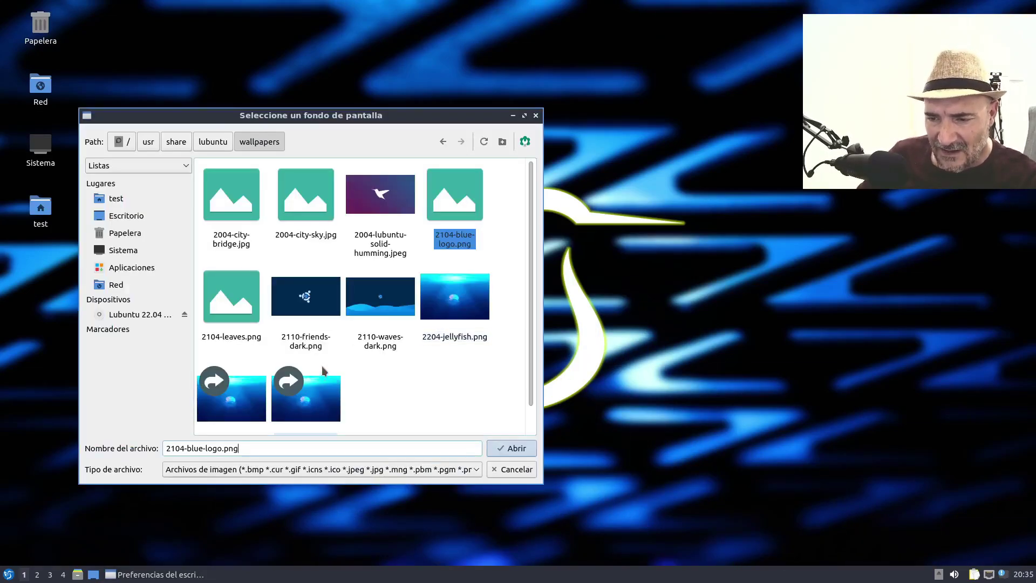
{"action": "left_click", "coordinate": [386, 296]}
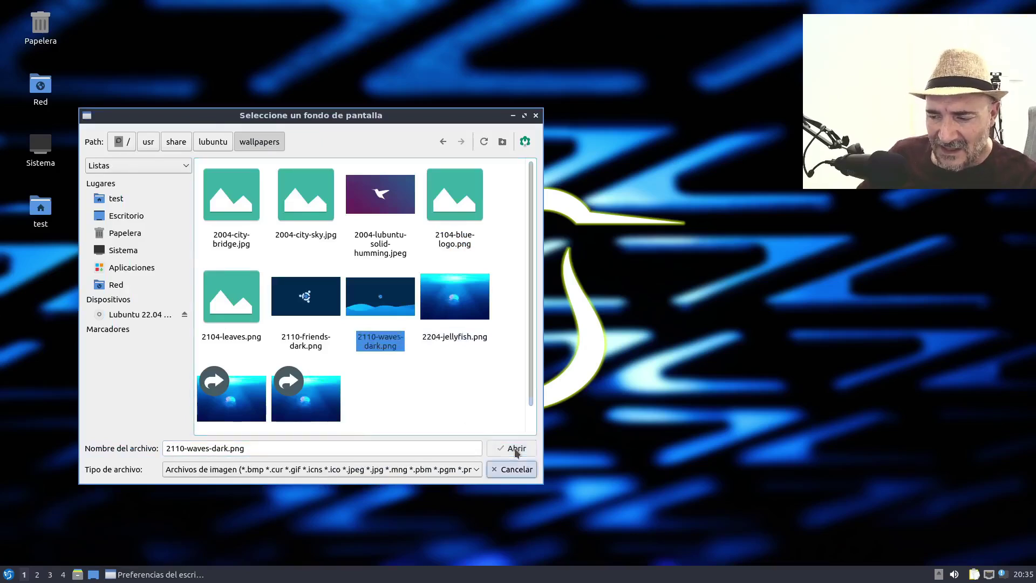
{"action": "left_click", "coordinate": [513, 448]}
{"action": "left_click", "coordinate": [451, 432]}
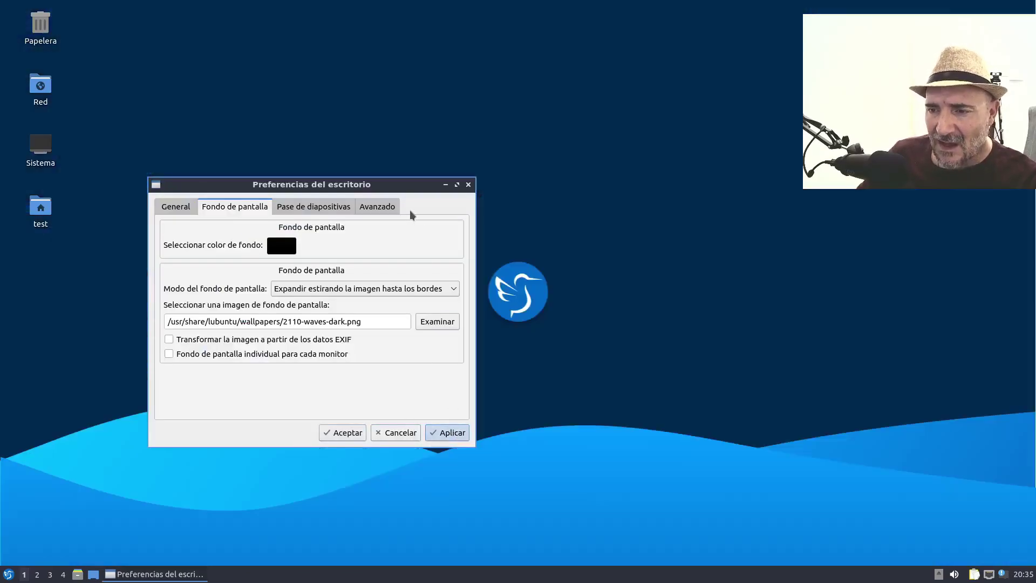
{"action": "left_click_drag", "start_coordinate": [381, 185], "coordinate": [393, 148]}
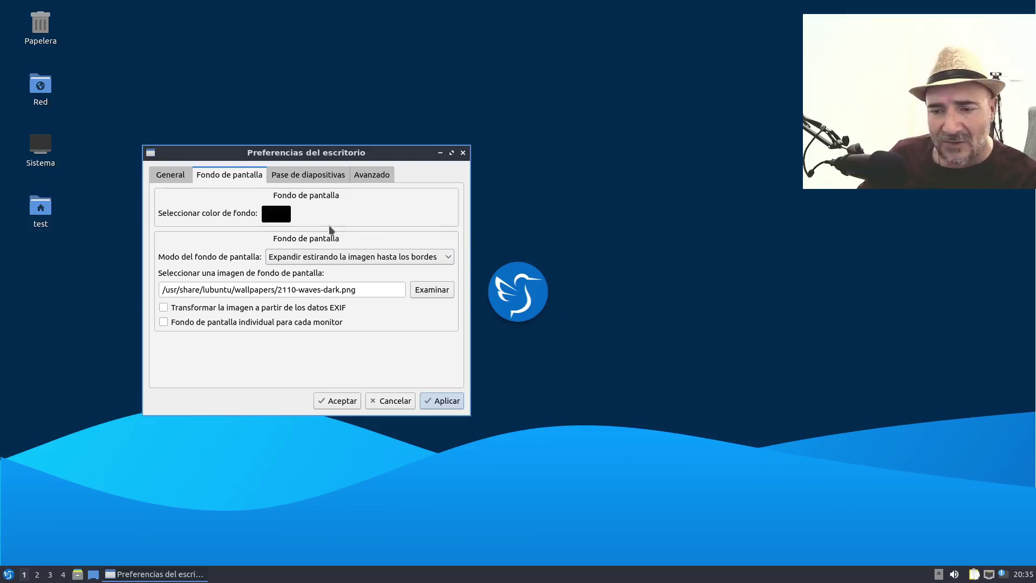
- Hide the Red, Sistema, Papelera and Carpeta personal desktop icons and apply the change
{"action": "left_click", "coordinate": [306, 174]}
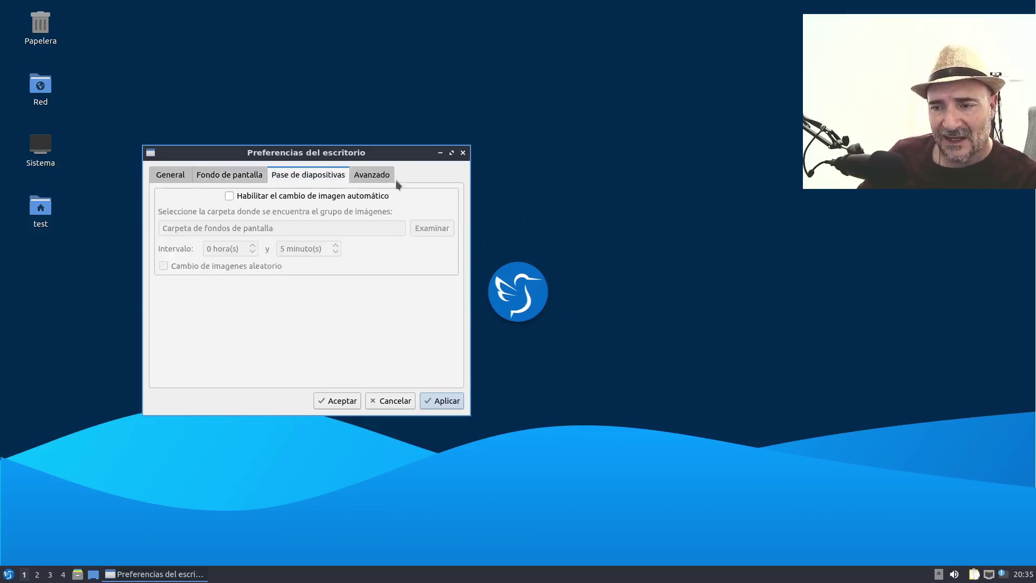
{"action": "left_click", "coordinate": [372, 176]}
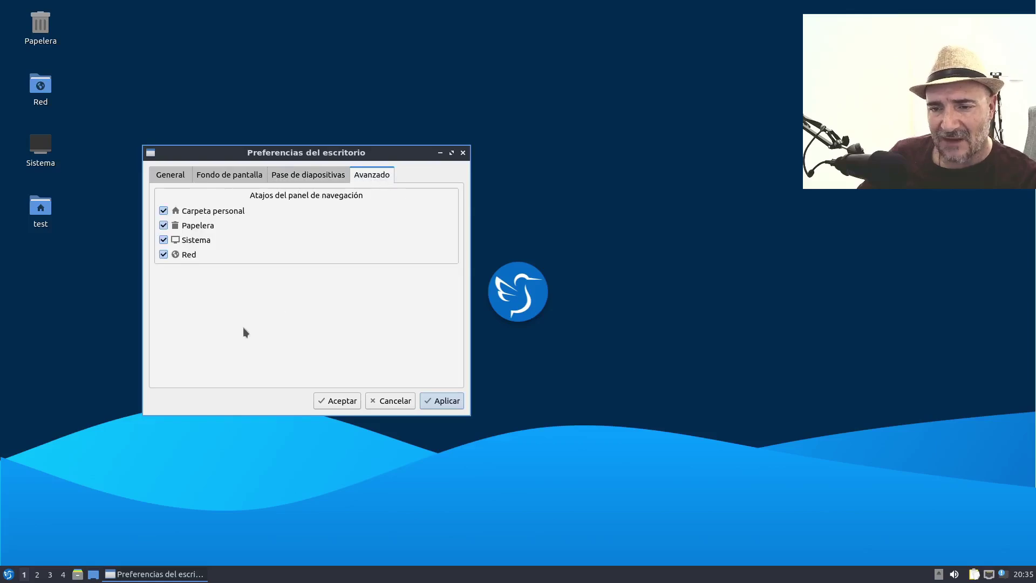
{"action": "left_click", "coordinate": [164, 254]}
{"action": "left_click", "coordinate": [164, 239]}
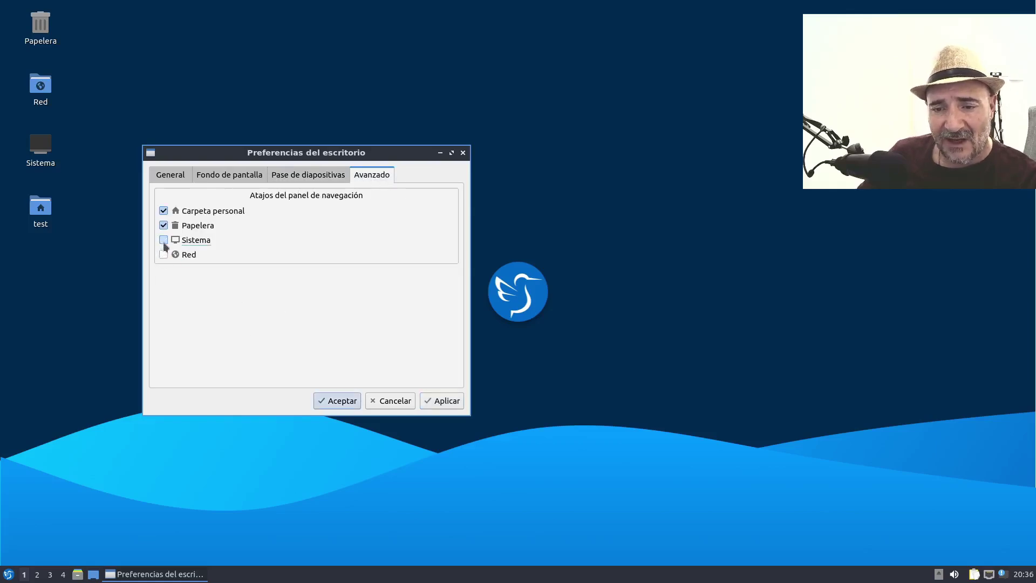
{"action": "left_click", "coordinate": [164, 225]}
{"action": "left_click", "coordinate": [163, 210]}
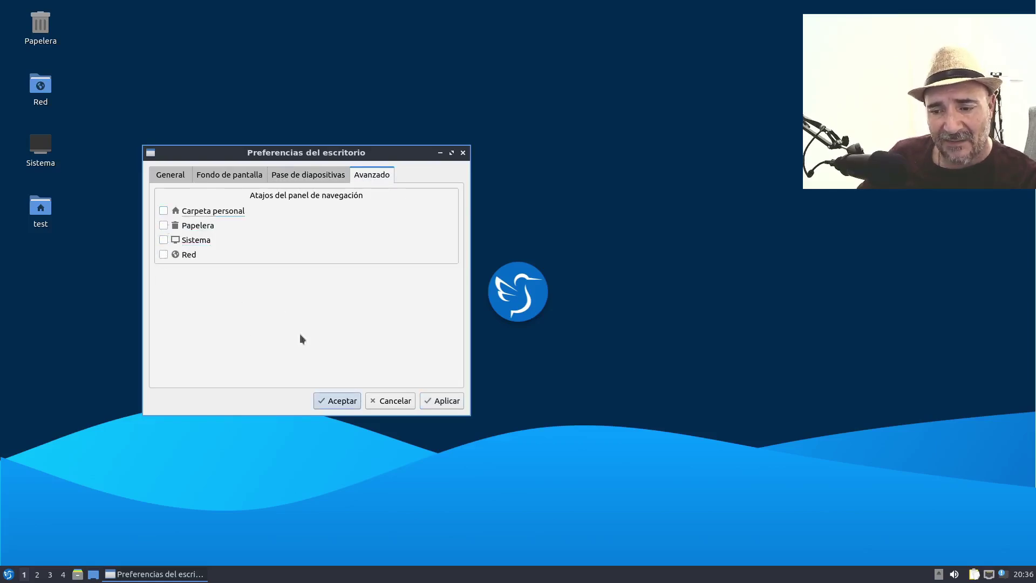
{"action": "left_click", "coordinate": [439, 401]}
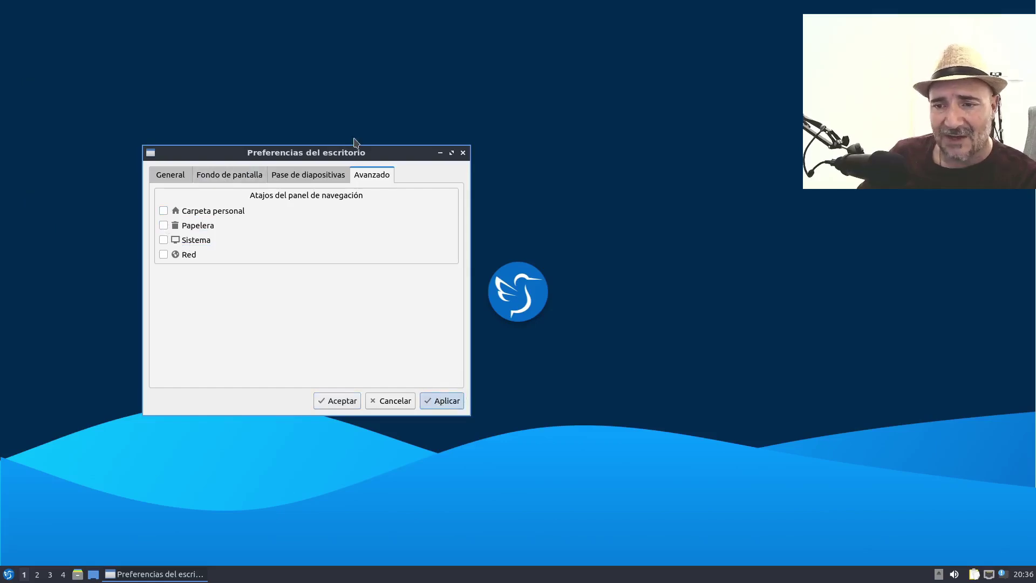
{"action": "left_click_drag", "start_coordinate": [348, 156], "coordinate": [464, 148]}
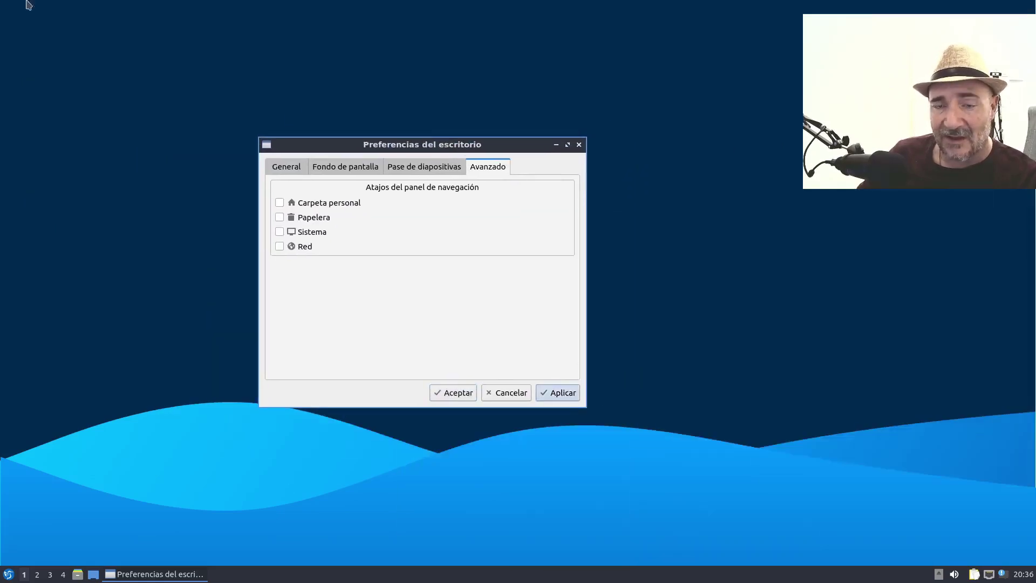
- Turn on Habilitar el cambio de imagen automático in the slideshow settings
{"action": "left_click", "coordinate": [424, 167]}
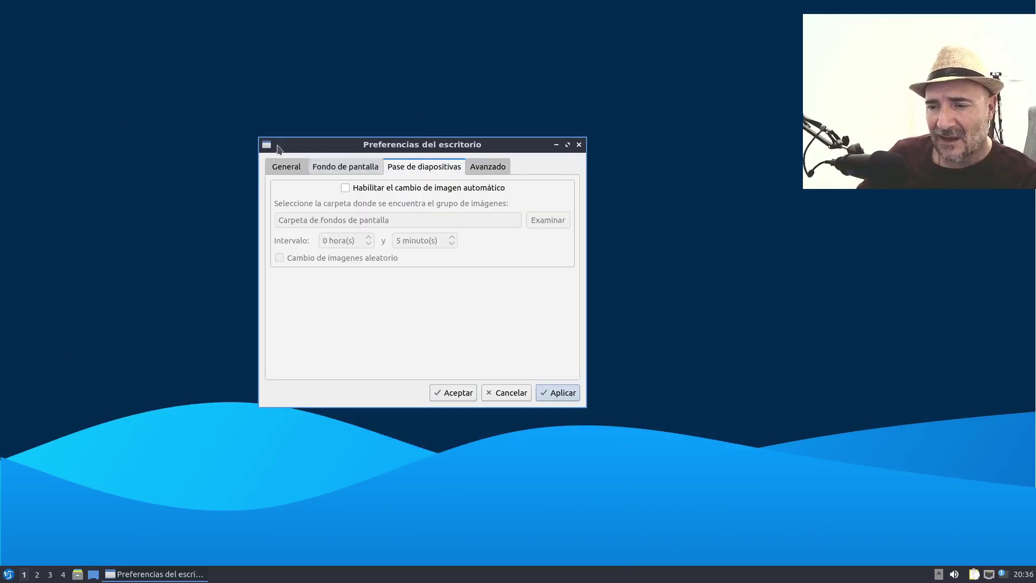
{"action": "left_click", "coordinate": [346, 188]}
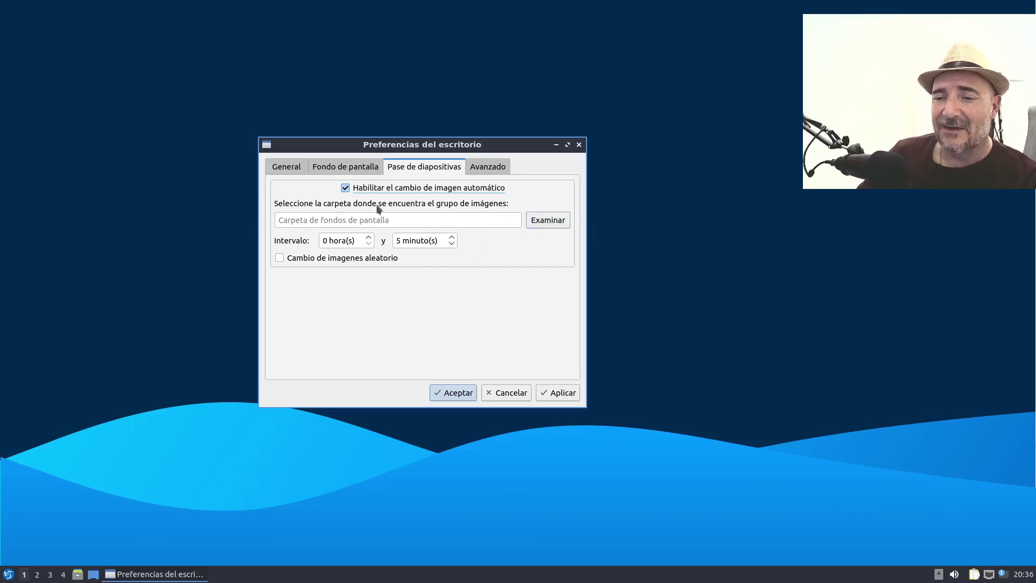
{"action": "left_click", "coordinate": [346, 167]}
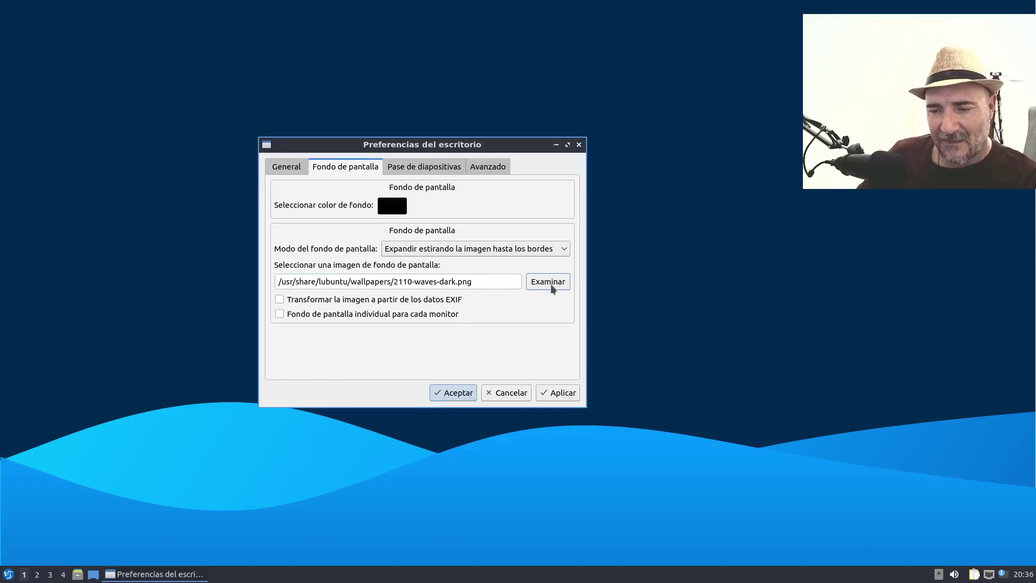
- Set lubuntu-default-wallpaper.png, the jellyfish image, as the wallpaper and apply it
{"action": "left_click", "coordinate": [551, 285]}
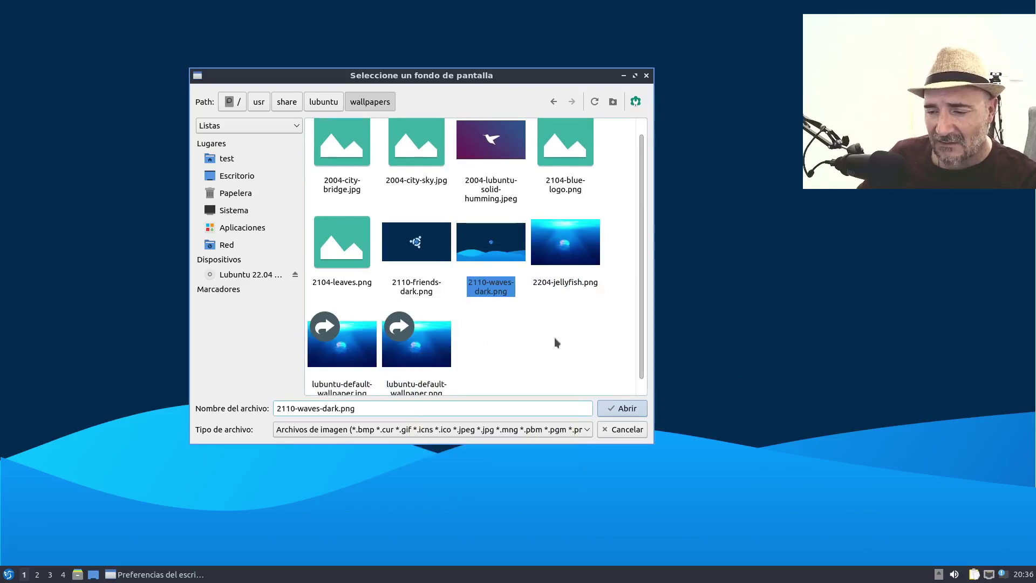
{"action": "scroll", "coordinate": [478, 341], "scroll_direction": "down", "scroll_amount": 1}
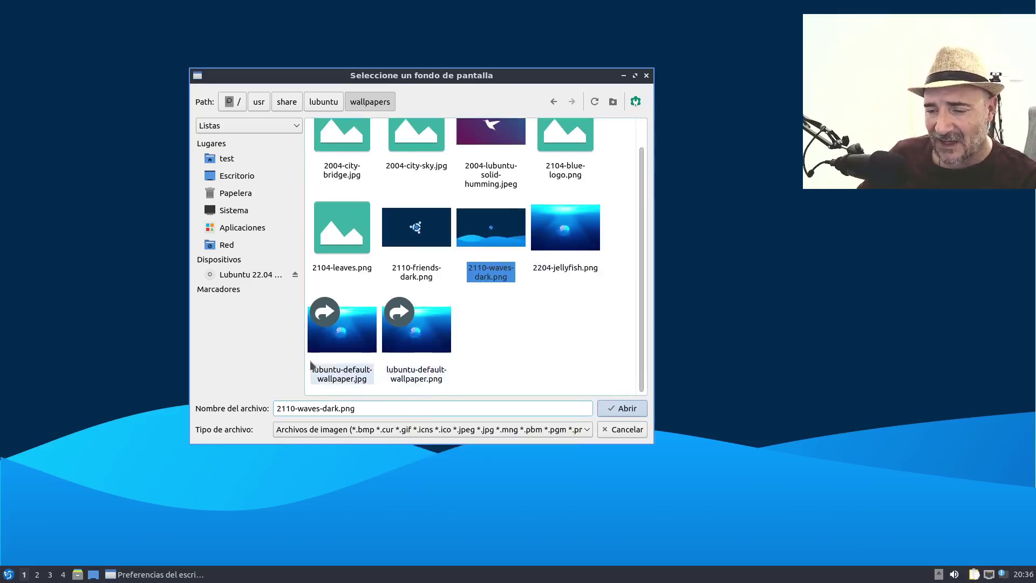
{"action": "scroll", "coordinate": [595, 351], "scroll_direction": "up", "scroll_amount": 2}
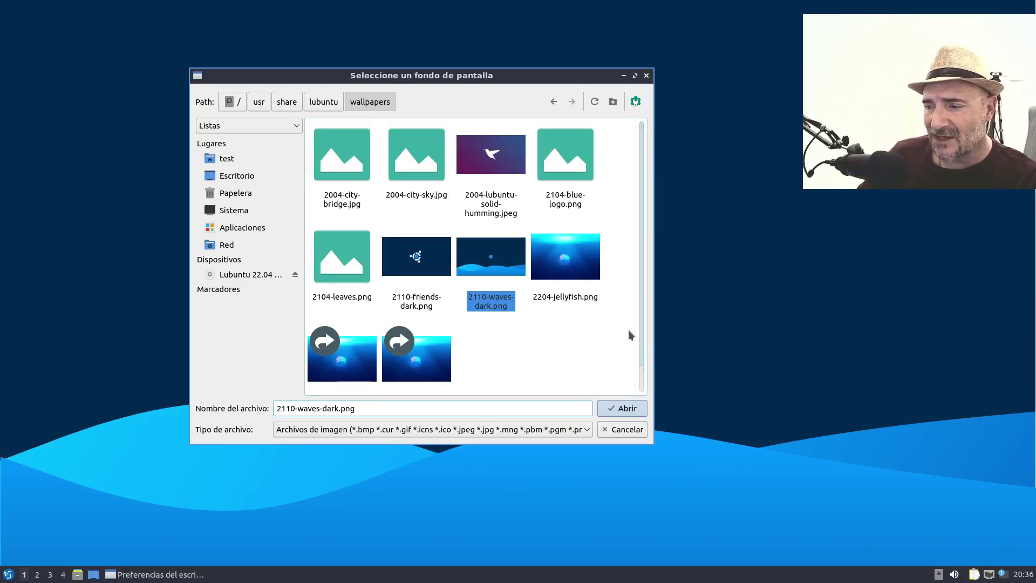
{"action": "left_click", "coordinate": [578, 262]}
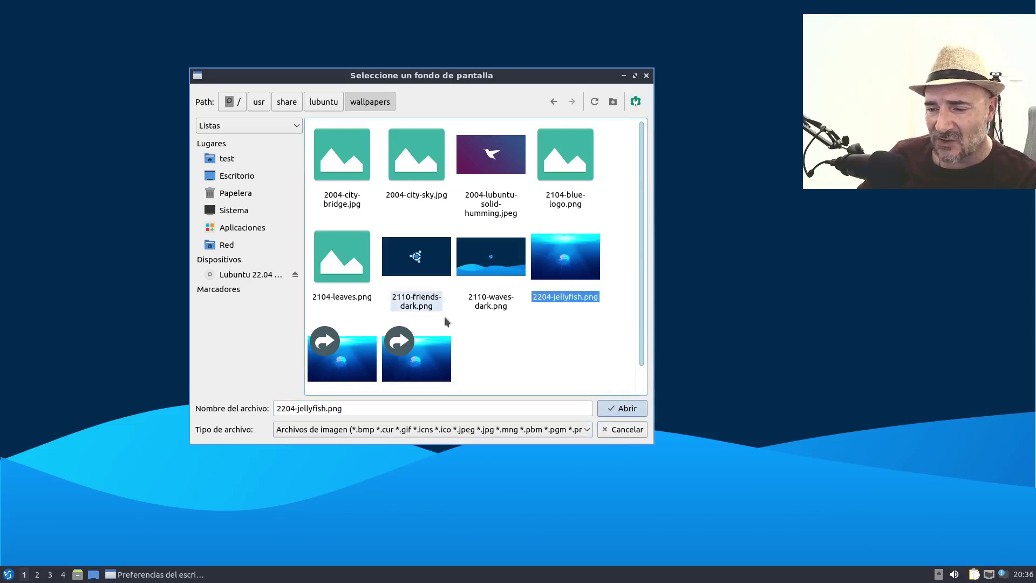
{"action": "scroll", "coordinate": [459, 335], "scroll_direction": "down", "scroll_amount": 1}
{"action": "left_click", "coordinate": [444, 381]}
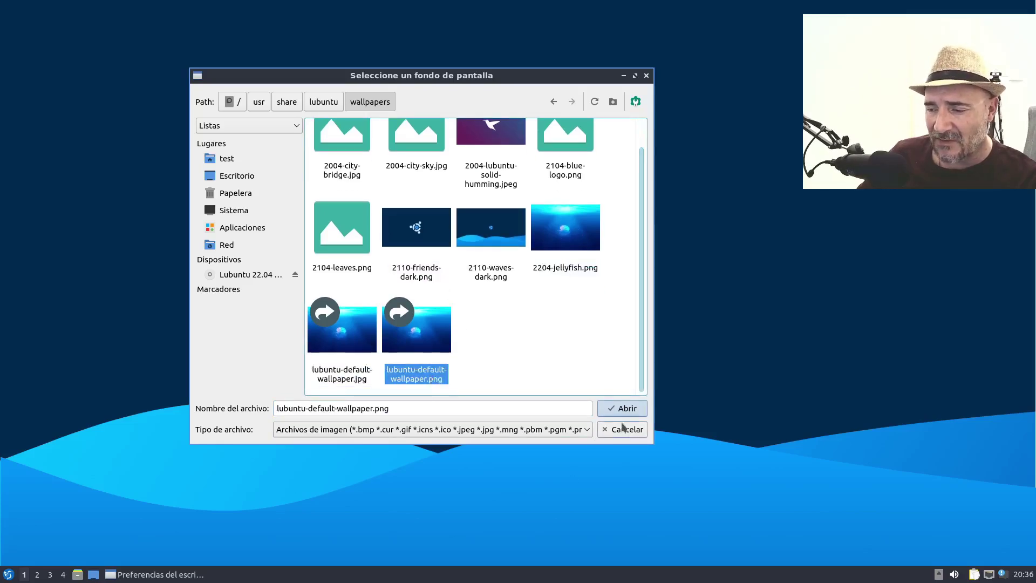
{"action": "left_click", "coordinate": [623, 409]}
{"action": "left_click", "coordinate": [549, 396]}
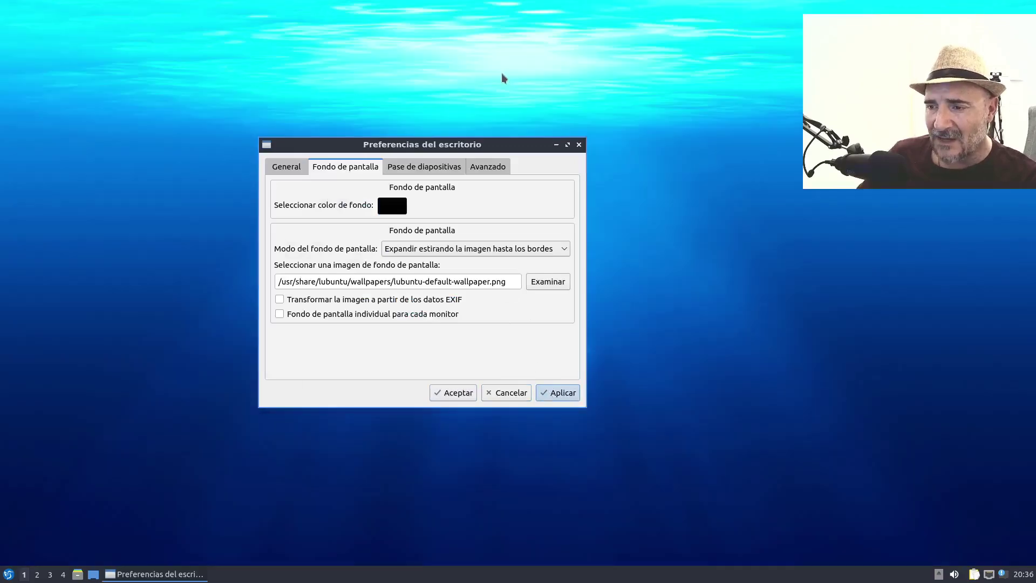
- Review the slideshow, advanced and general tabs, then close desktop preferences with Cancelar
{"action": "left_click_drag", "start_coordinate": [512, 146], "coordinate": [478, 152]}
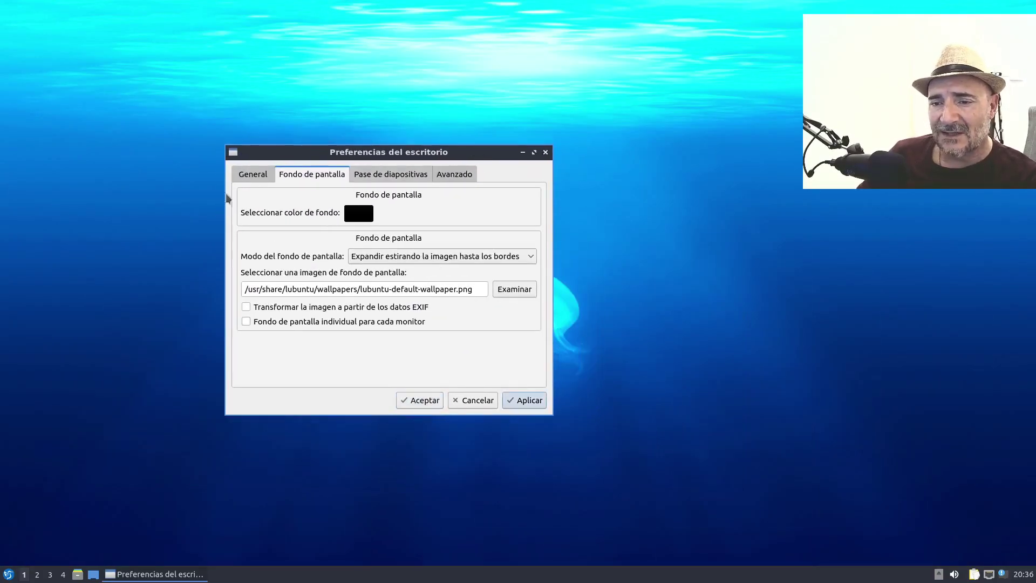
{"action": "left_click", "coordinate": [384, 174]}
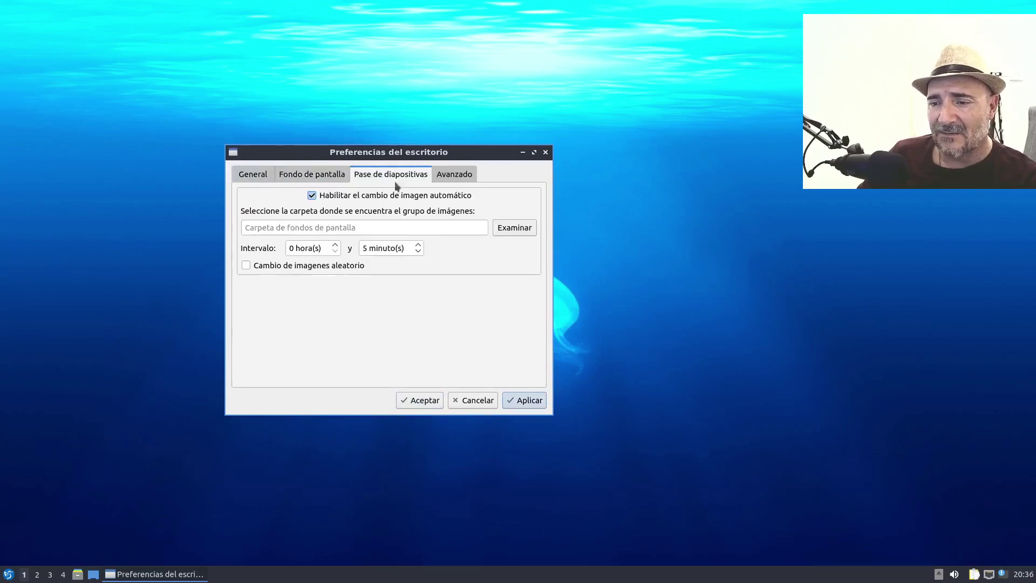
{"action": "left_click", "coordinate": [459, 174]}
{"action": "left_click", "coordinate": [247, 174]}
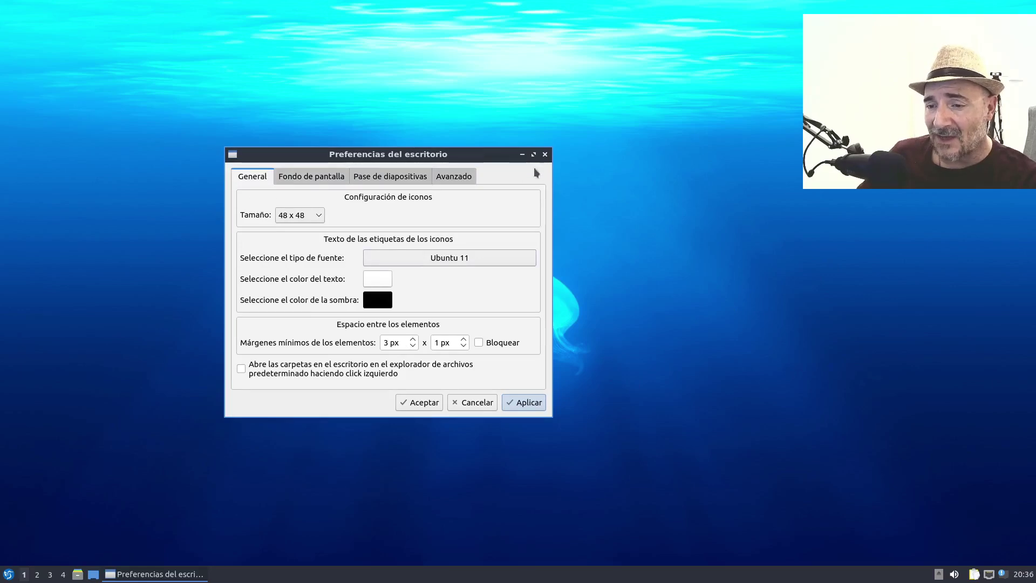
{"action": "left_click", "coordinate": [471, 406]}
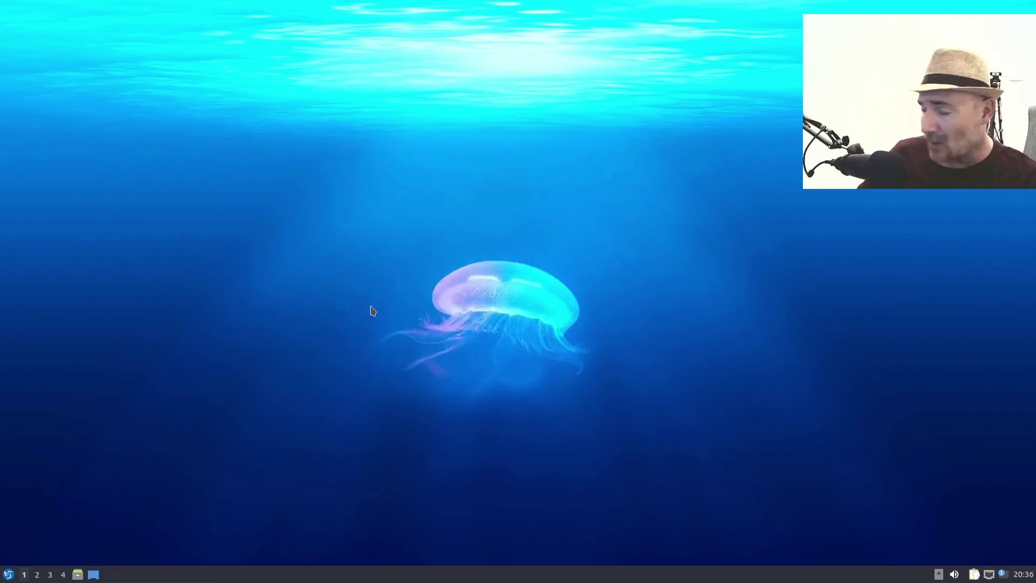
{"action": "left_click", "coordinate": [8, 574]}
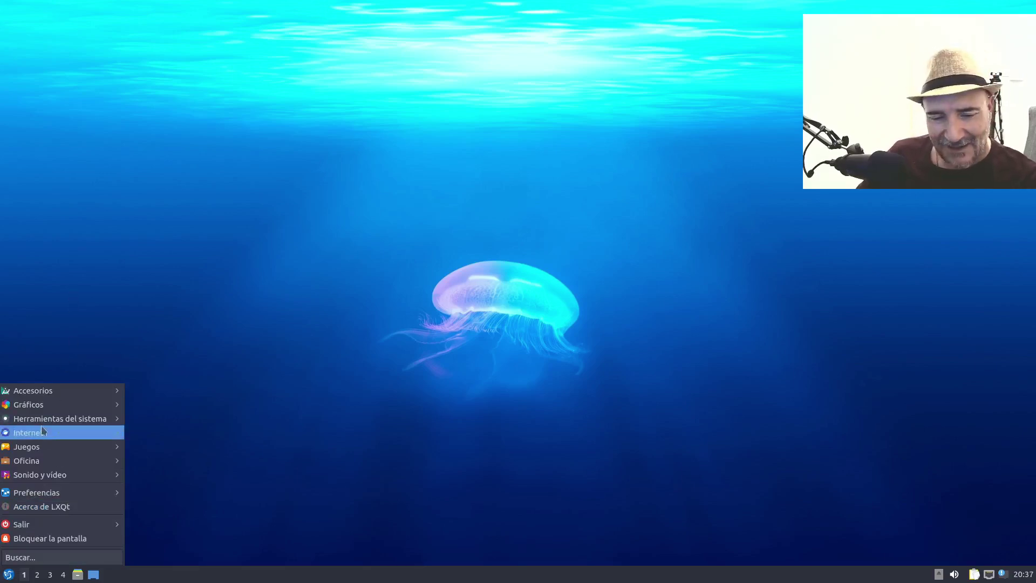
- Launch Discover and browse Aplicaciones › Multimedia › Reproductores de sonido, after glancing at Complementos de Plasma
{"action": "mouse_move", "coordinate": [52, 423]}
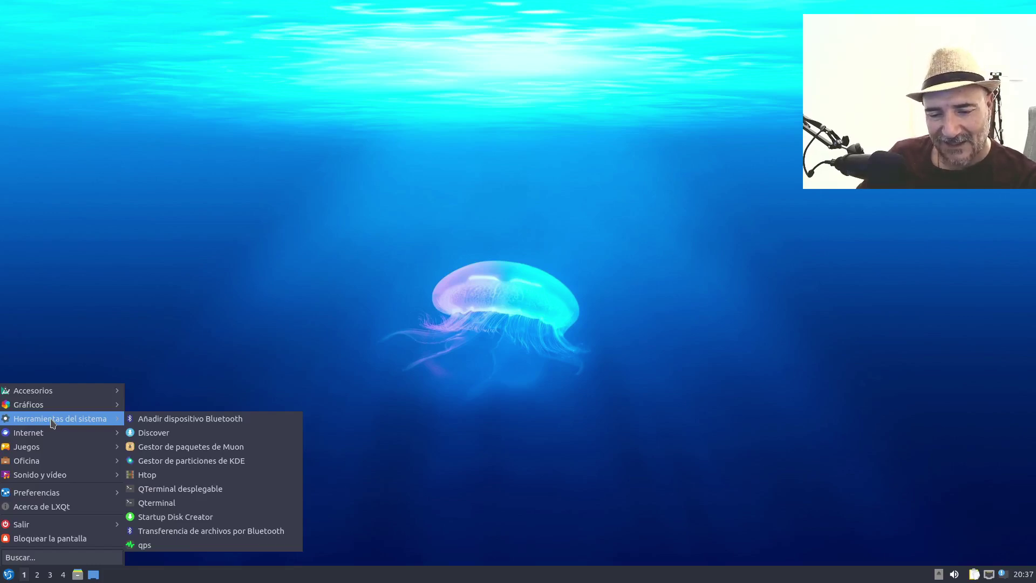
{"action": "left_click", "coordinate": [193, 433]}
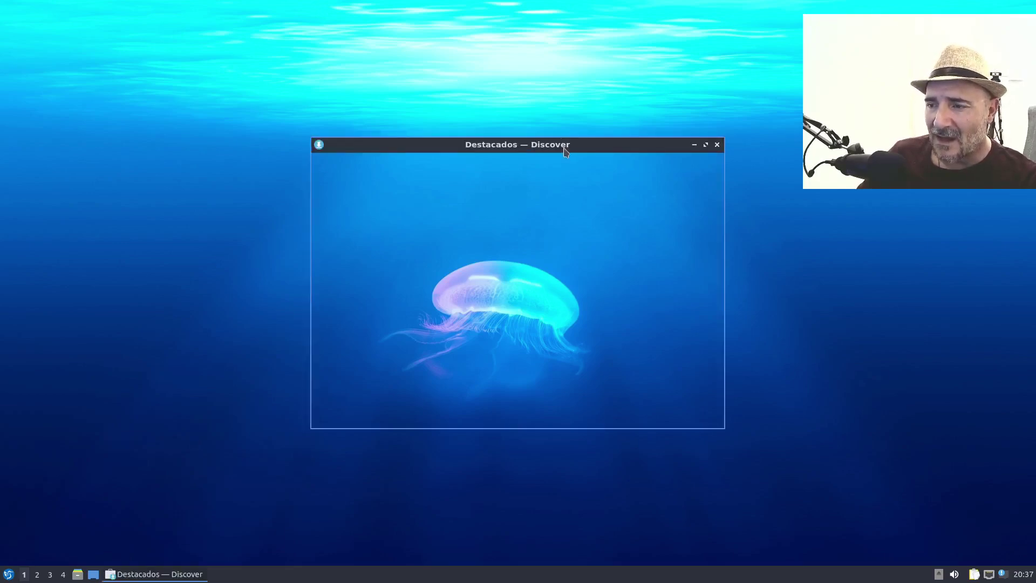
{"action": "left_click_drag", "start_coordinate": [566, 149], "coordinate": [501, 127]}
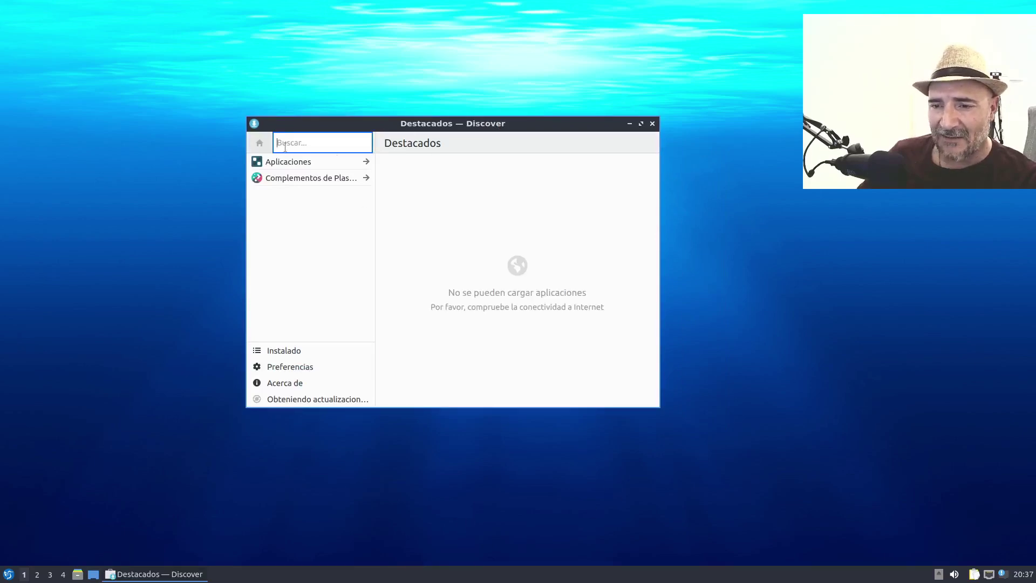
{"action": "left_click", "coordinate": [340, 178]}
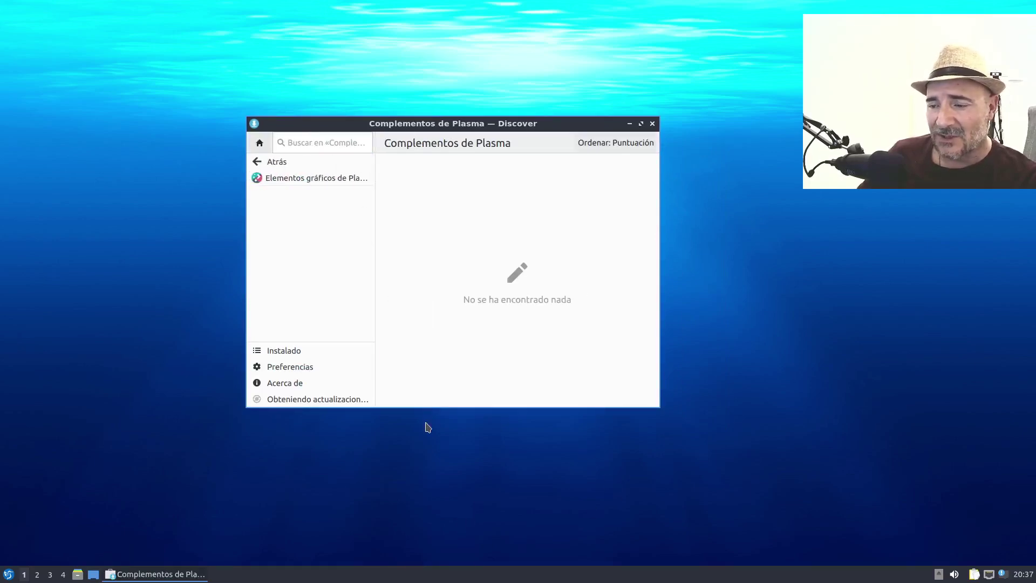
{"action": "left_click", "coordinate": [276, 162]}
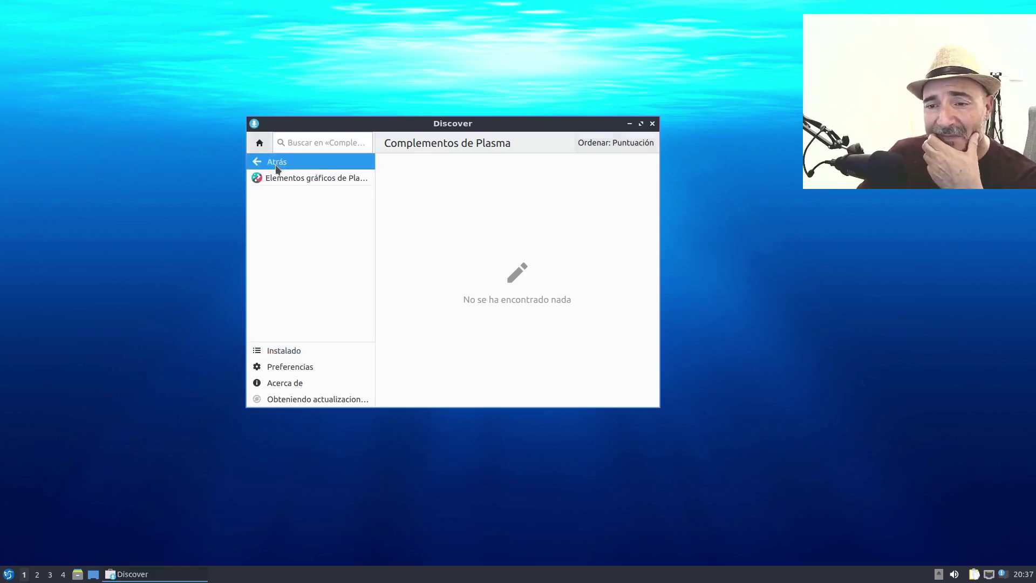
{"action": "left_click", "coordinate": [308, 162]}
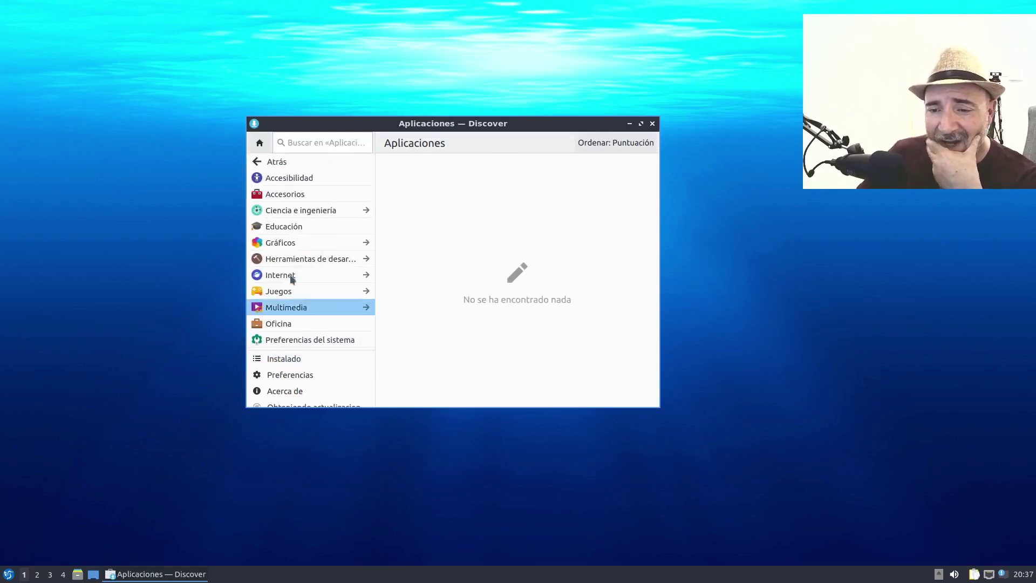
{"action": "left_click", "coordinate": [294, 306]}
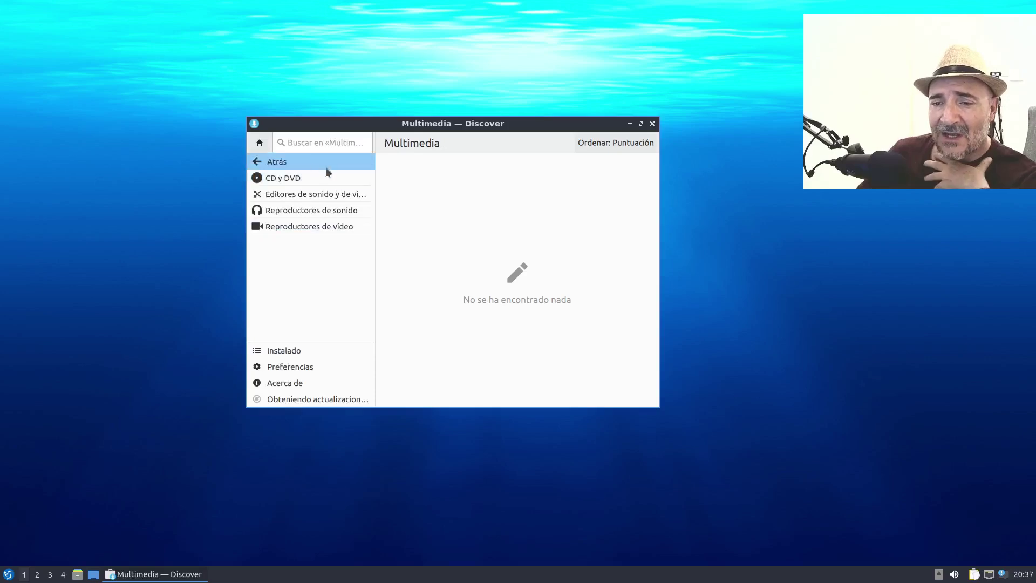
{"action": "left_click", "coordinate": [313, 212]}
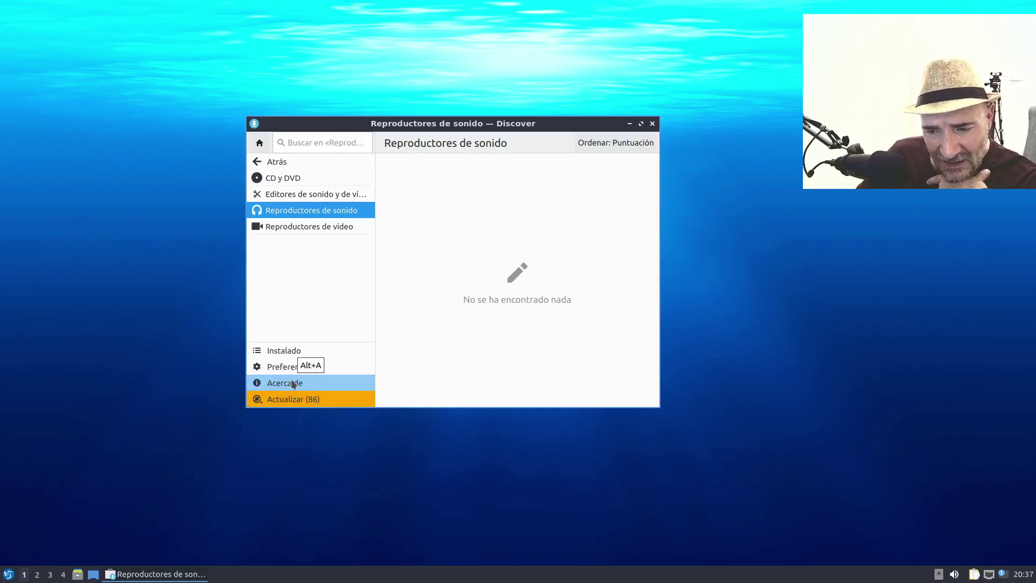
- Start Actualizar todo for the 86 updates, authorizing with the account password
{"action": "left_click", "coordinate": [294, 399]}
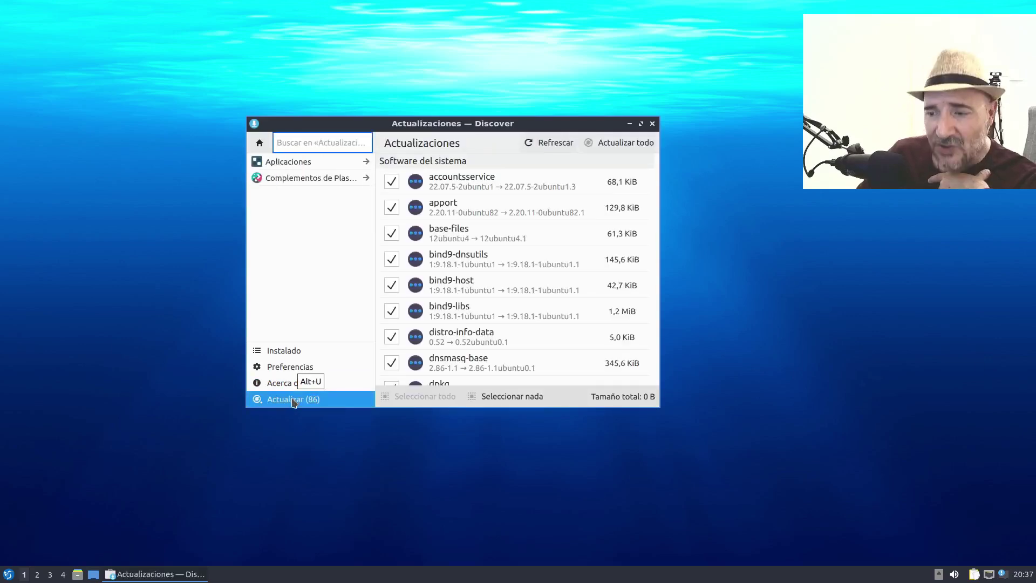
{"action": "left_click", "coordinate": [617, 146]}
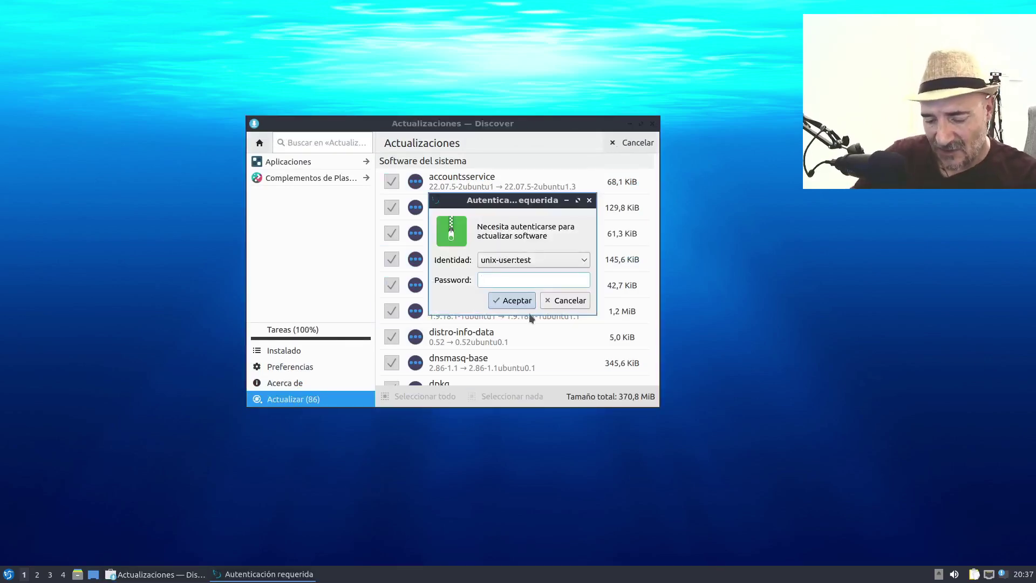
{"action": "type", "text": "*****"}
{"action": "key", "text": "Return"}
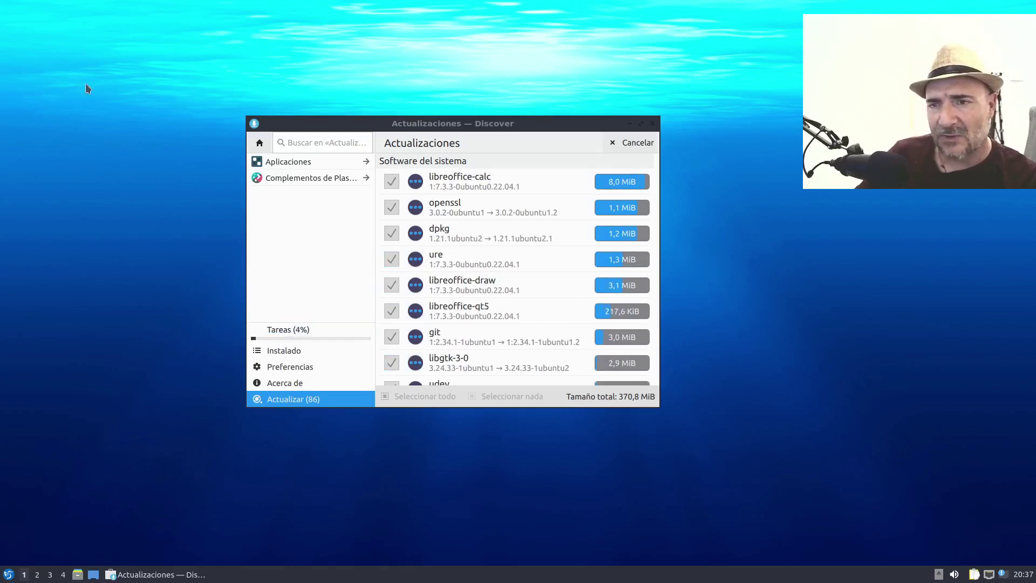
{"action": "left_click_drag", "start_coordinate": [553, 128], "coordinate": [579, 85]}
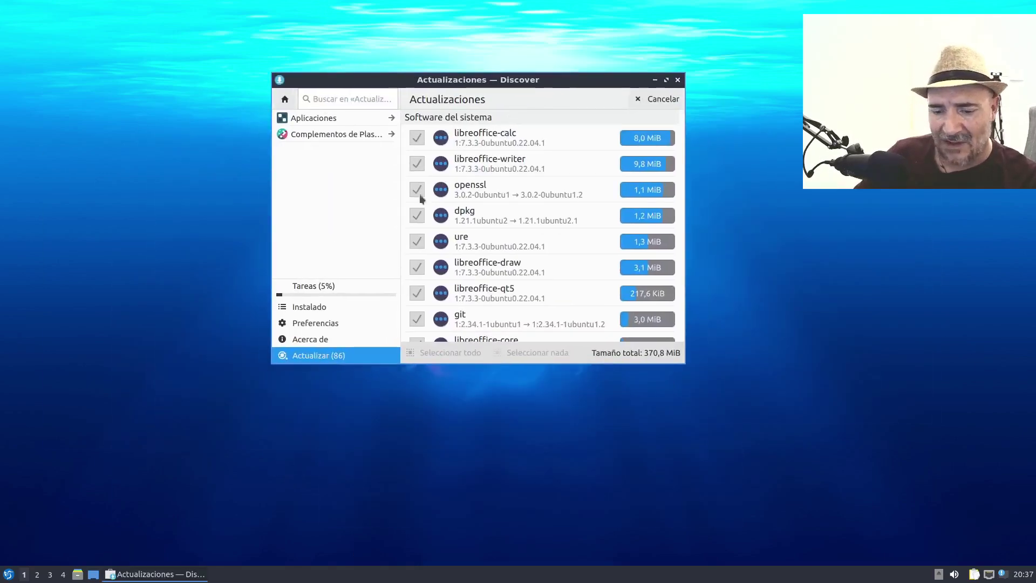
{"action": "left_click", "coordinate": [8, 574]}
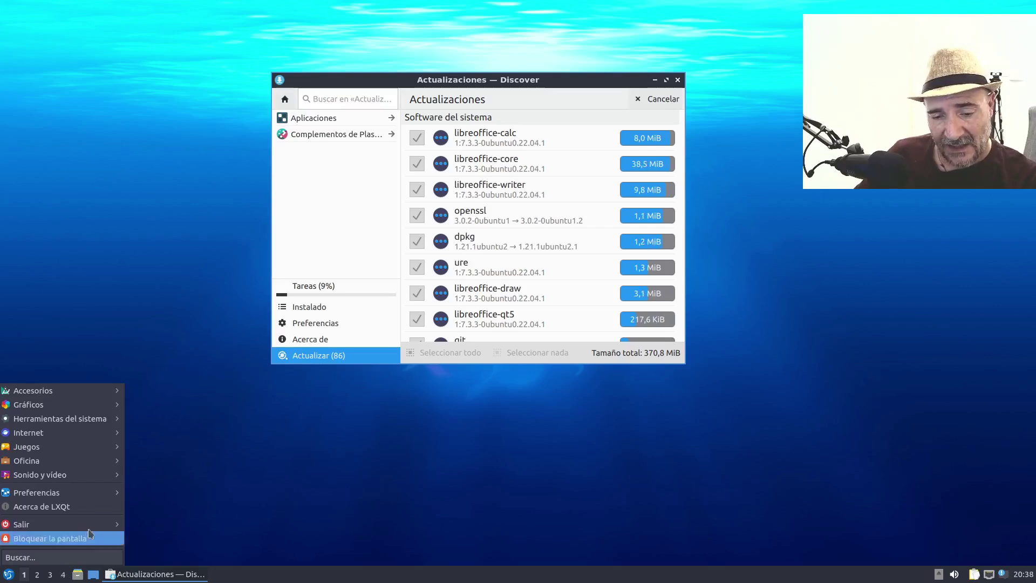
{"action": "mouse_move", "coordinate": [85, 426]}
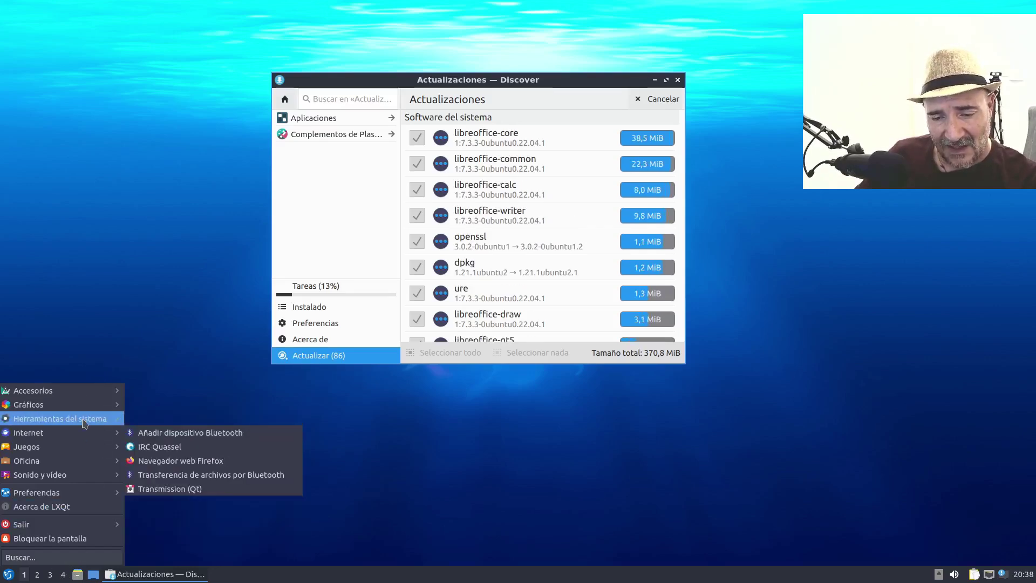
{"action": "left_click", "coordinate": [175, 516]}
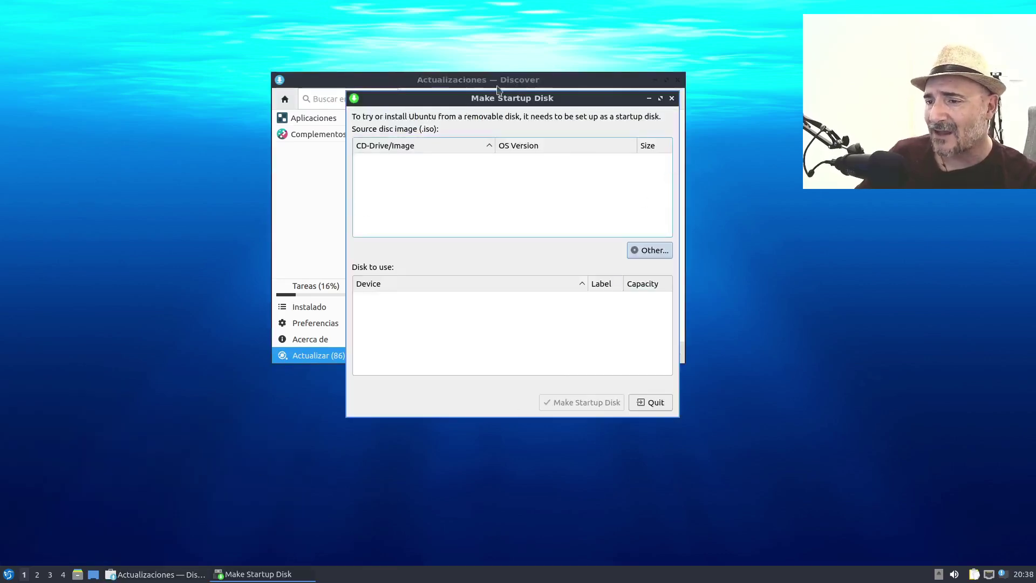
{"action": "left_click_drag", "start_coordinate": [504, 101], "coordinate": [339, 173]}
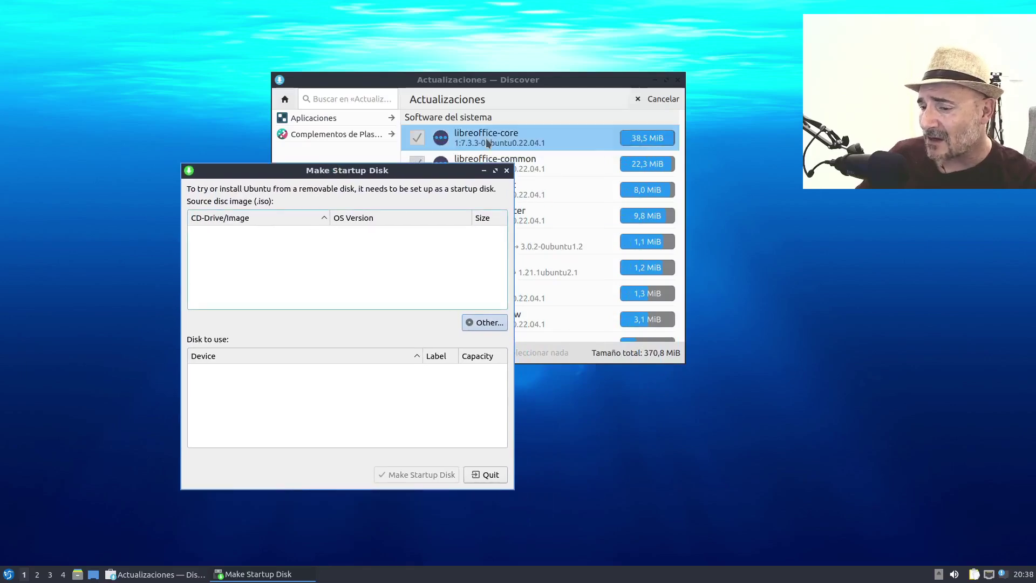
{"action": "left_click", "coordinate": [487, 477]}
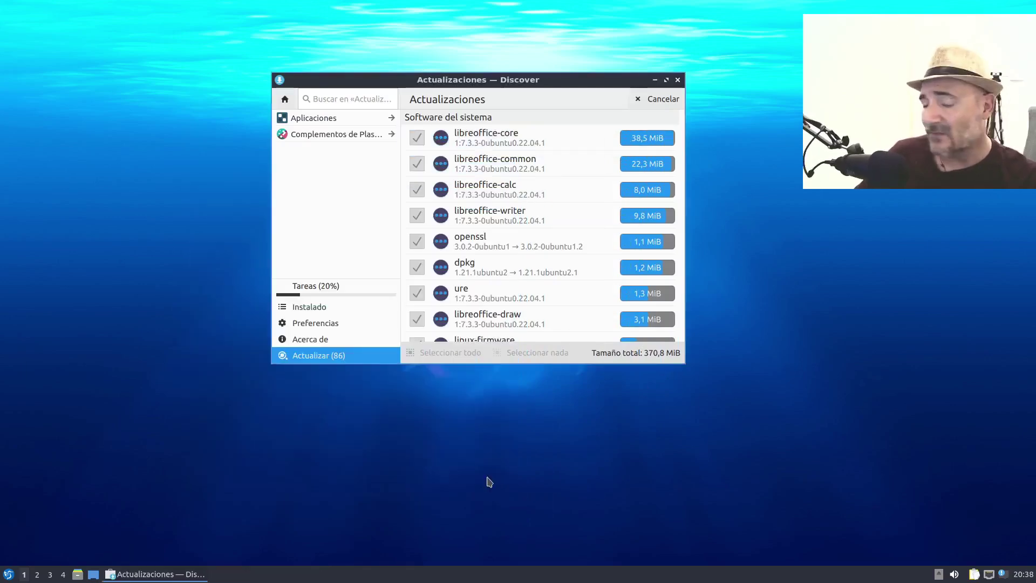
- In the start menu, pass over Oficina and Internet to reach Preferencias › Configuración de LXQt
{"action": "left_click", "coordinate": [8, 573]}
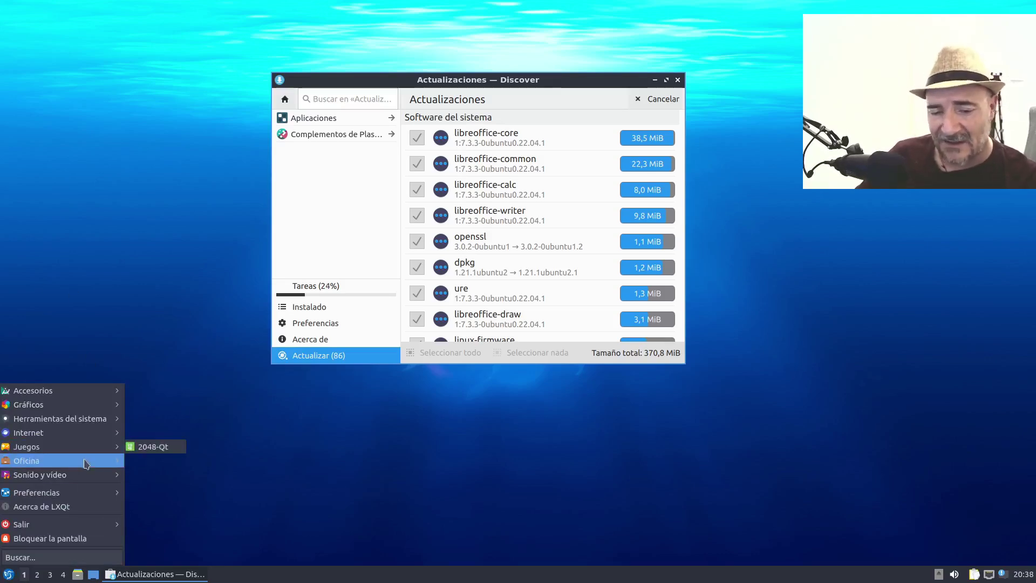
{"action": "mouse_move", "coordinate": [88, 466]}
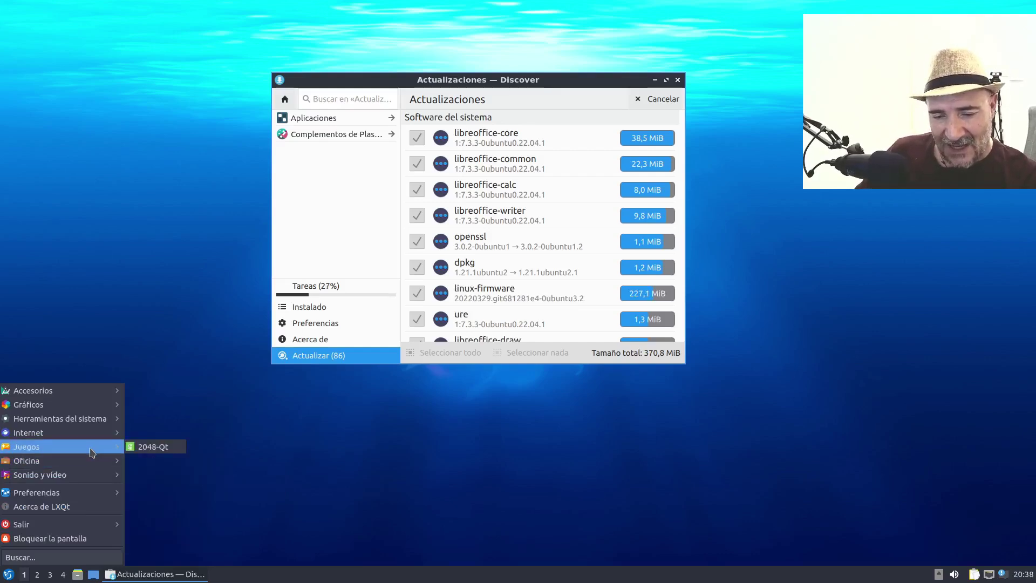
{"action": "mouse_move", "coordinate": [97, 438]}
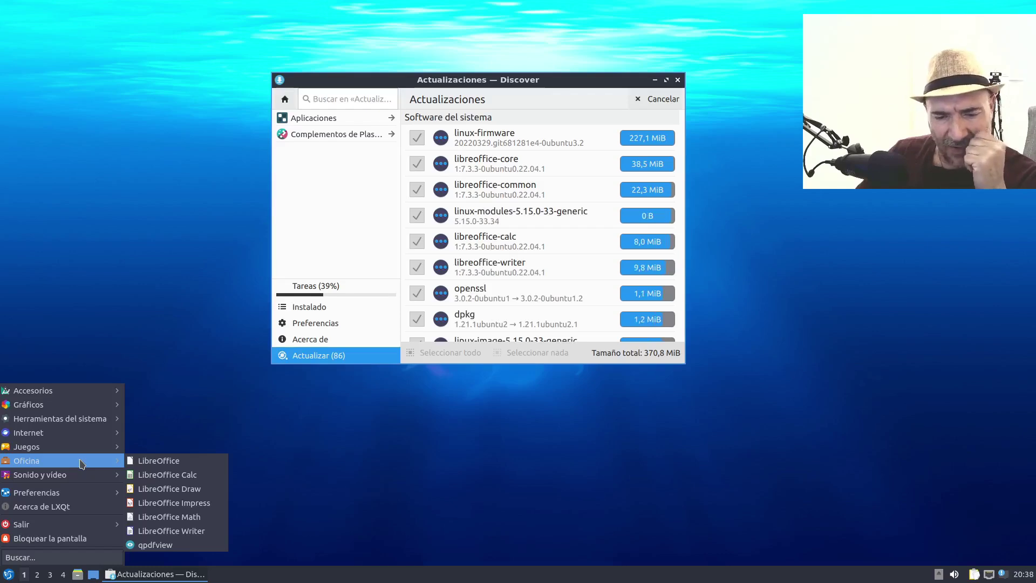
{"action": "mouse_move", "coordinate": [81, 498]}
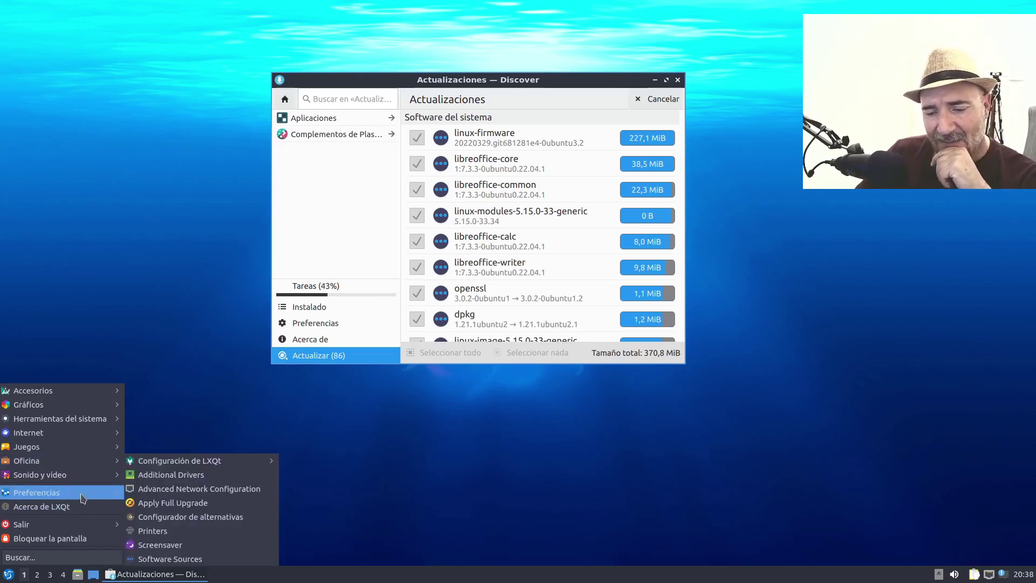
{"action": "mouse_move", "coordinate": [178, 463]}
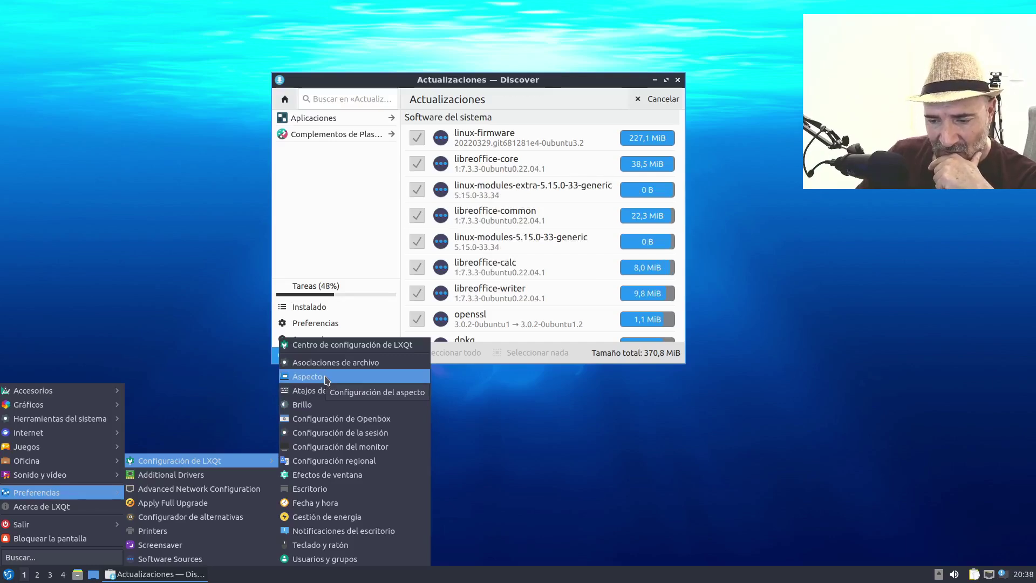
- Open the LXQt Aspecto settings and keep Breeze as the Qt widget style
{"action": "left_click", "coordinate": [307, 377]}
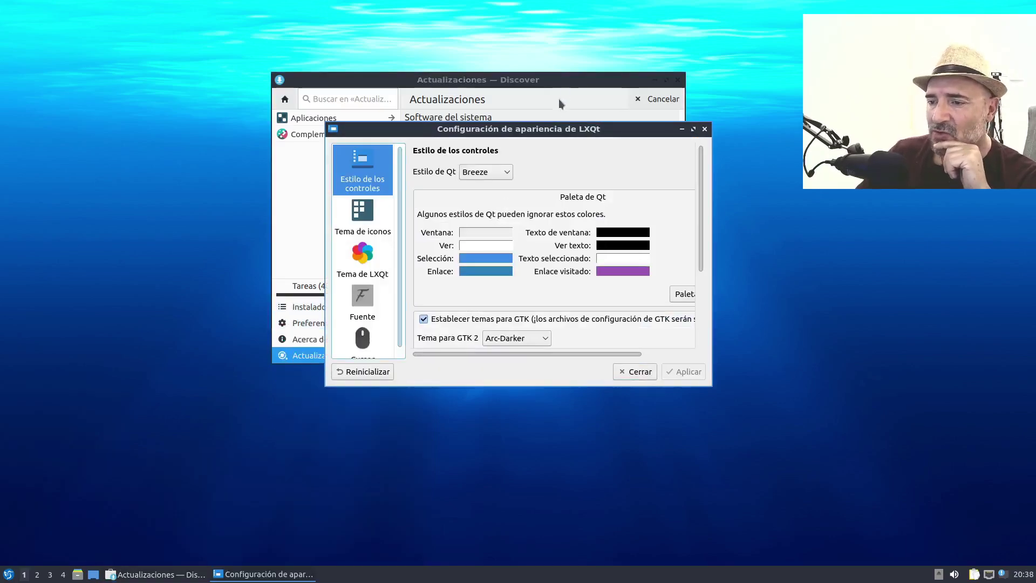
{"action": "left_click_drag", "start_coordinate": [415, 344], "coordinate": [236, 394]}
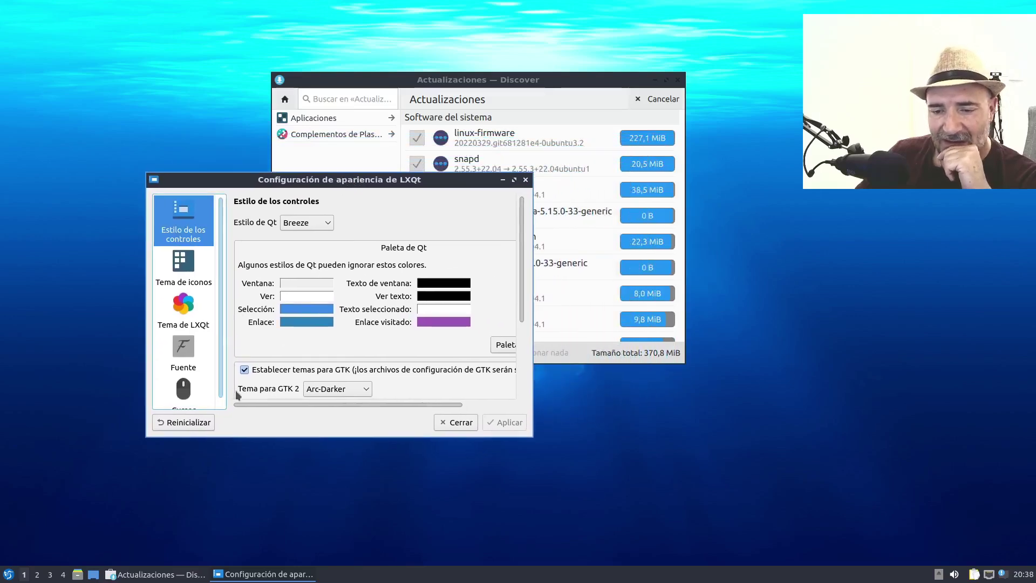
{"action": "left_click", "coordinate": [326, 224]}
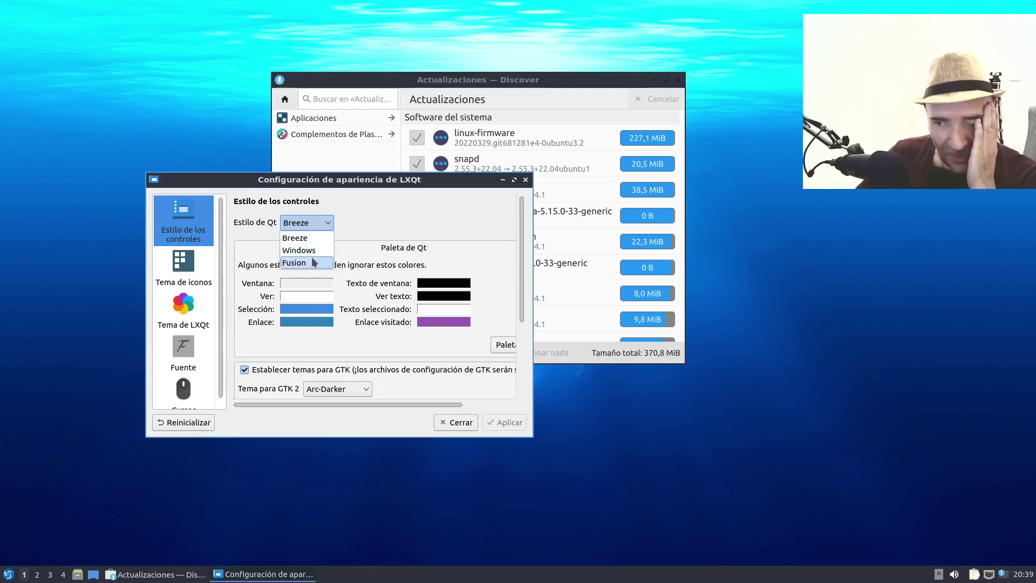
{"action": "left_click", "coordinate": [351, 232]}
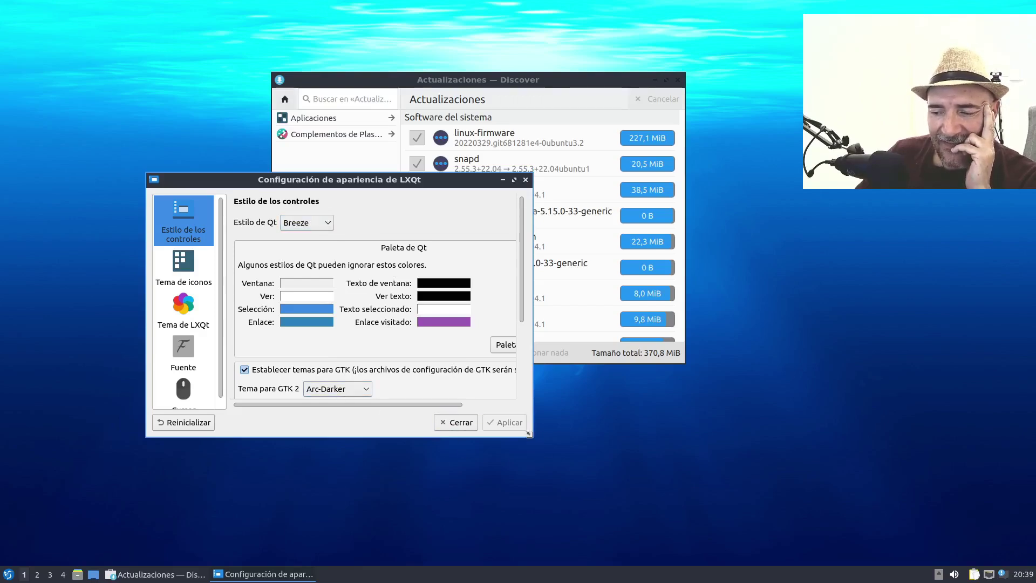
- Enlarge the appearance window, check the window text colour unchanged, and reach Tema de iconos
{"action": "left_click_drag", "start_coordinate": [528, 434], "coordinate": [626, 492]}
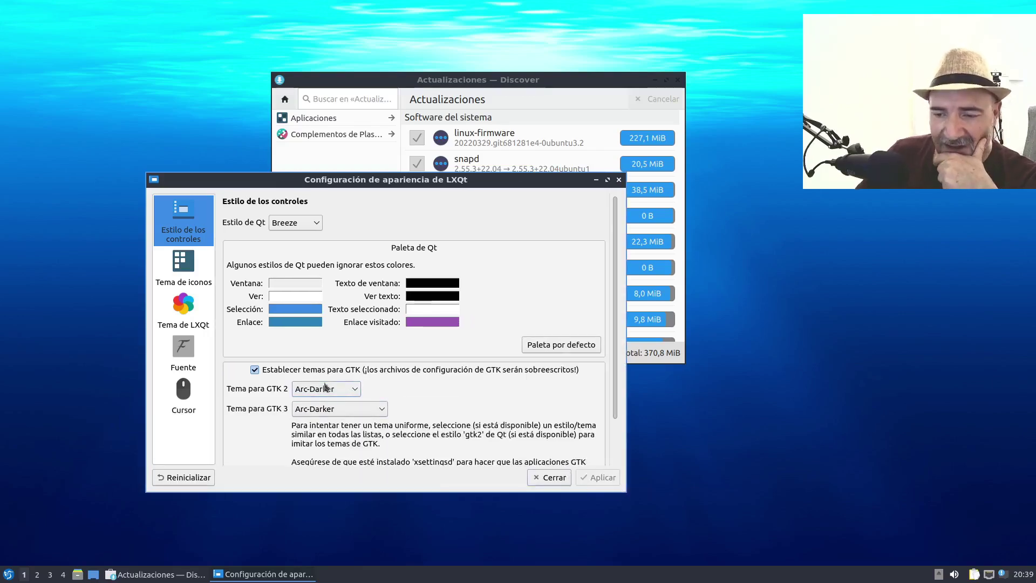
{"action": "left_click", "coordinate": [438, 282]}
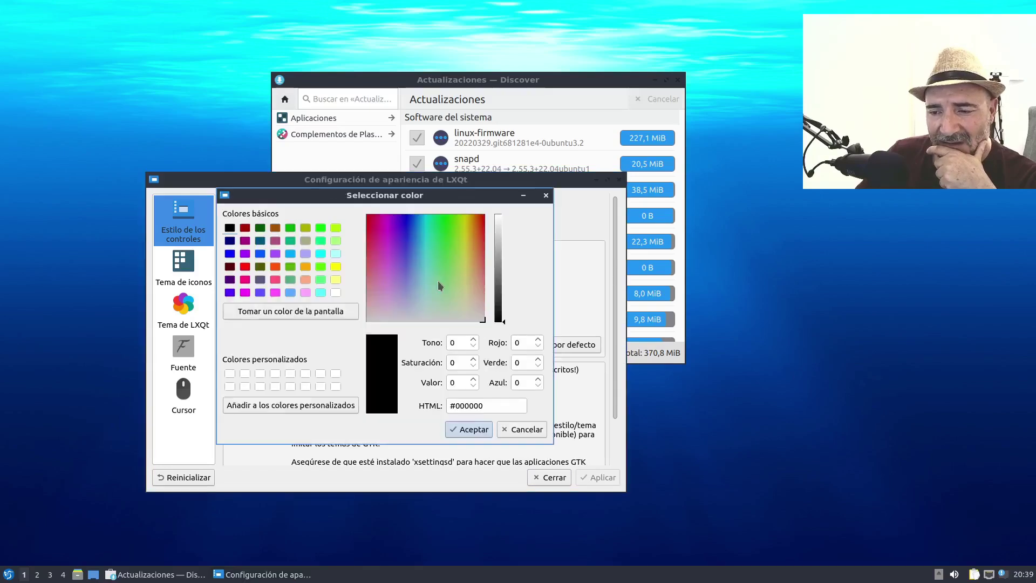
{"action": "left_click", "coordinate": [525, 431]}
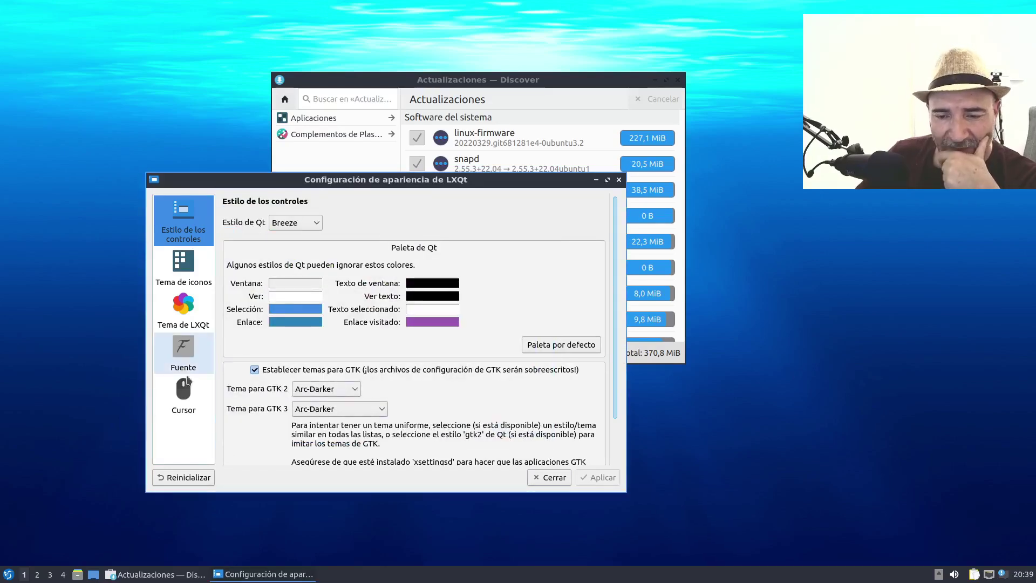
{"action": "left_click", "coordinate": [209, 266]}
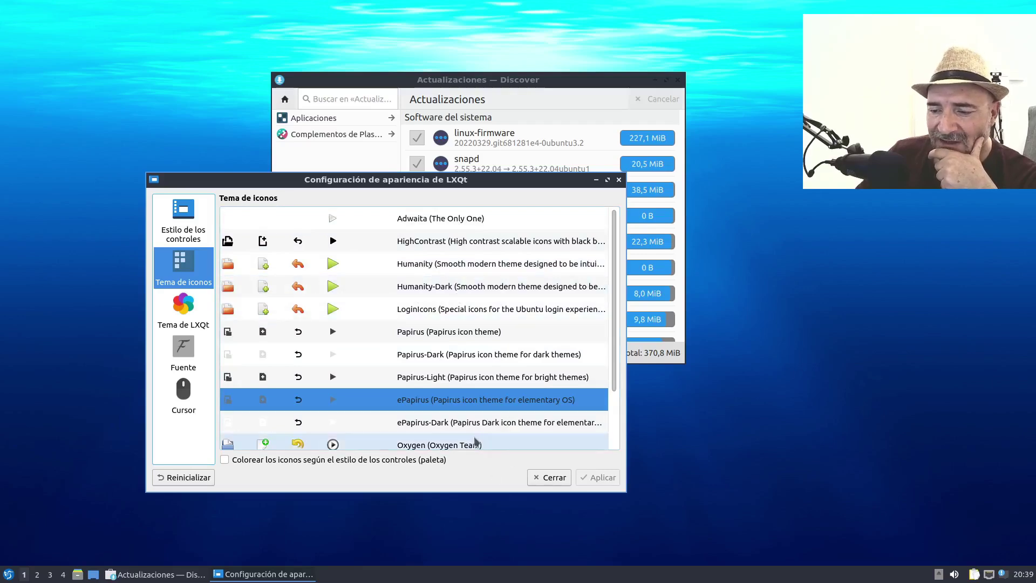
- Apply the Papirus-Dark icon theme, passing over Oxygen
{"action": "scroll", "coordinate": [440, 375], "scroll_direction": "down", "scroll_amount": 1}
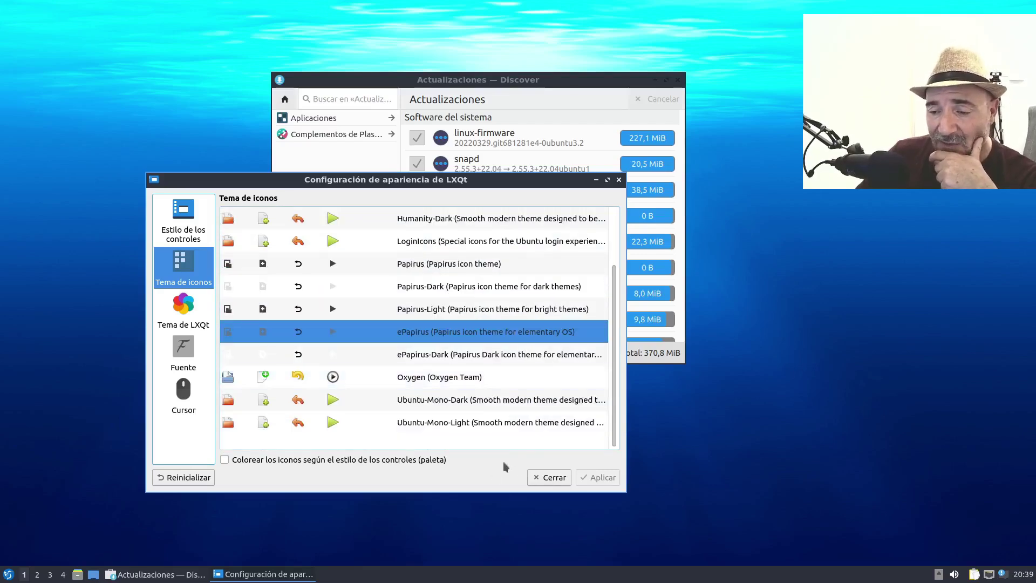
{"action": "left_click", "coordinate": [419, 378]}
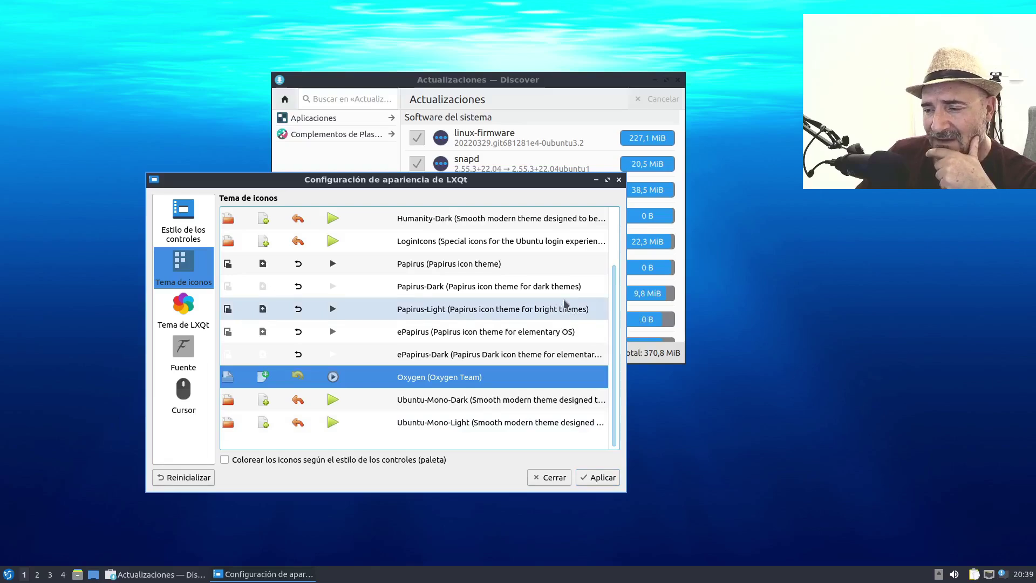
{"action": "left_click", "coordinate": [450, 288]}
{"action": "left_click", "coordinate": [610, 483]}
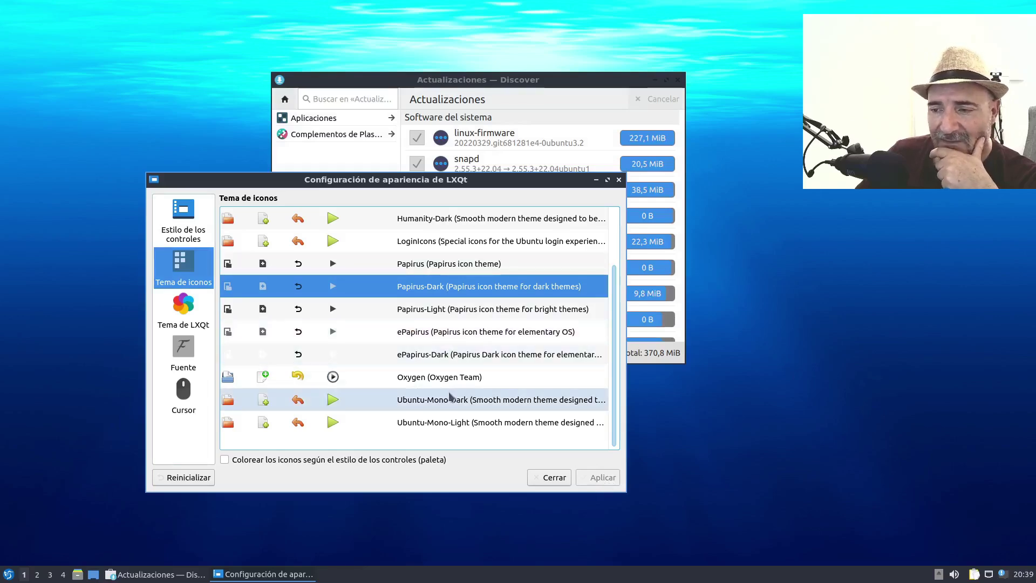
{"action": "left_click", "coordinate": [185, 312]}
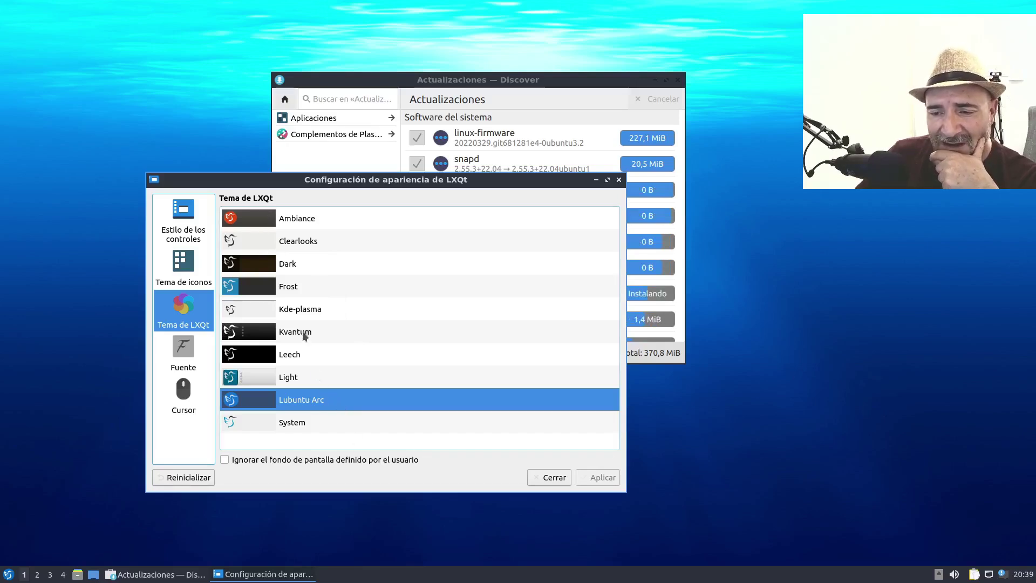
- Apply the Dark LXQt theme, then look over the font and cursor pages
{"action": "left_click", "coordinate": [253, 267]}
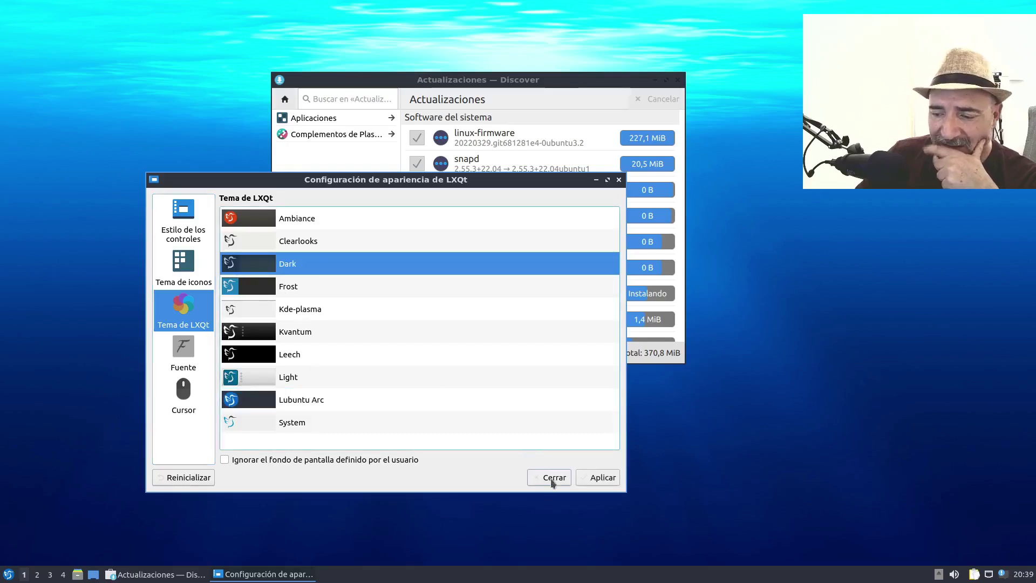
{"action": "left_click", "coordinate": [590, 478]}
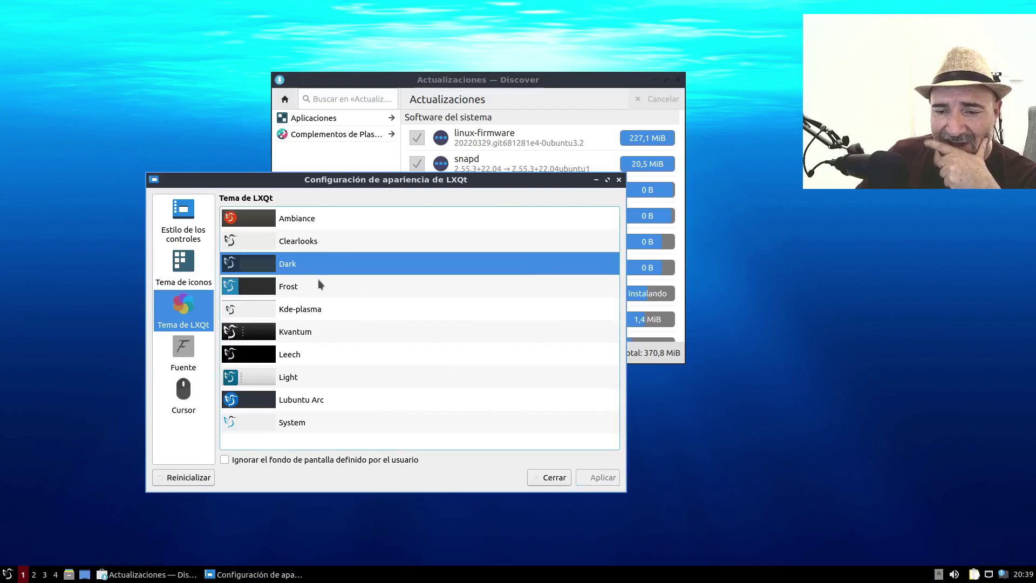
{"action": "left_click", "coordinate": [186, 351]}
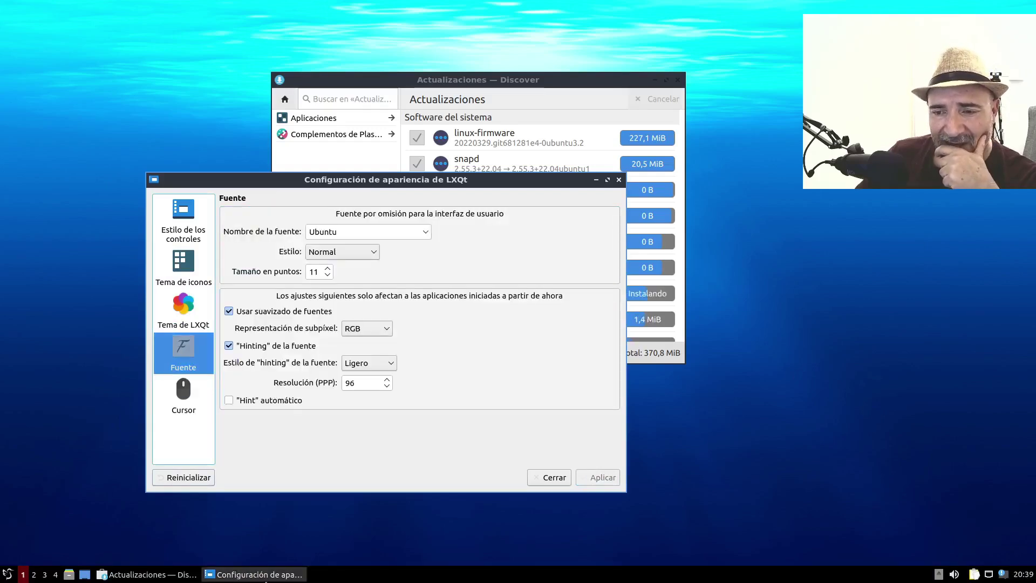
{"action": "left_click", "coordinate": [183, 391]}
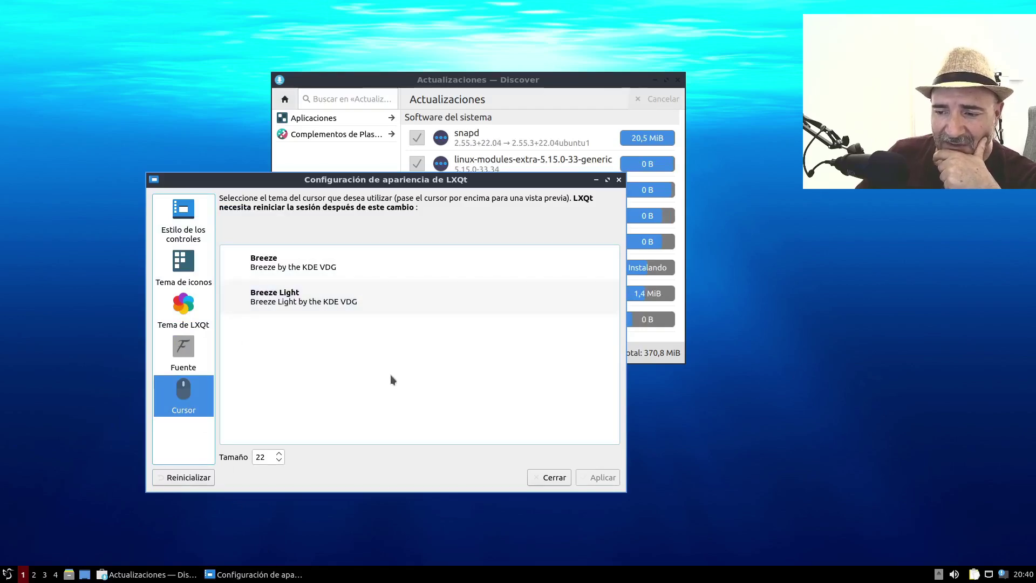
{"action": "left_click", "coordinate": [183, 219]}
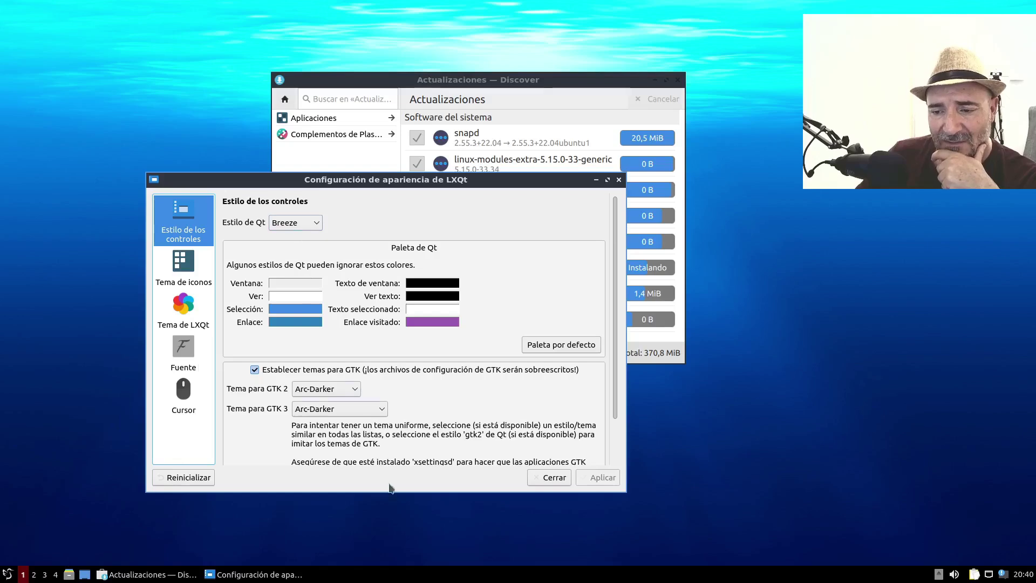
- Close the appearance settings and move the Discover window to the right
{"action": "scroll", "coordinate": [444, 458], "scroll_direction": "down", "scroll_amount": 2}
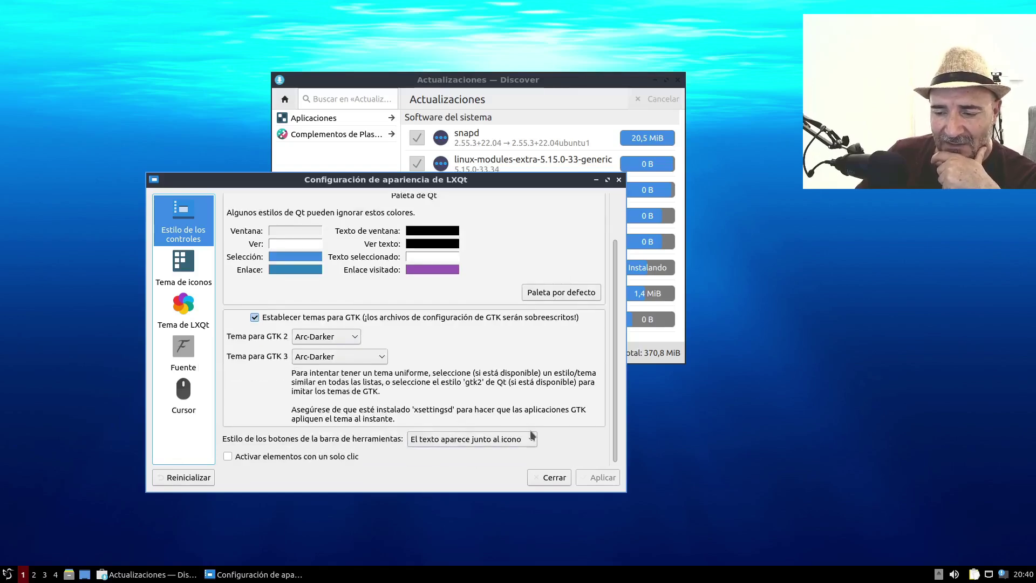
{"action": "left_click", "coordinate": [553, 479]}
{"action": "left_click_drag", "start_coordinate": [598, 89], "coordinate": [739, 103]}
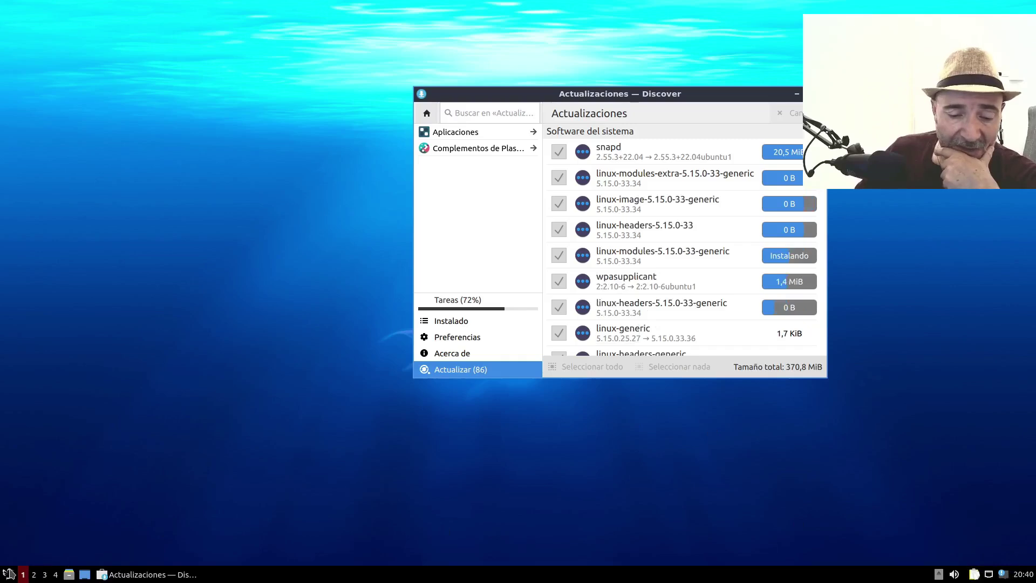
{"action": "left_click", "coordinate": [8, 573]}
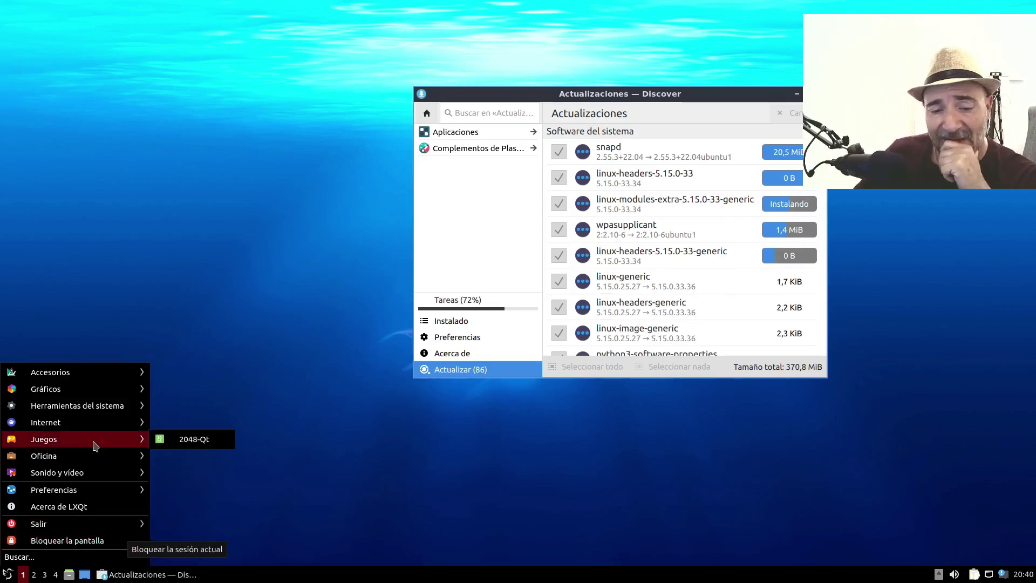
{"action": "mouse_move", "coordinate": [92, 457]}
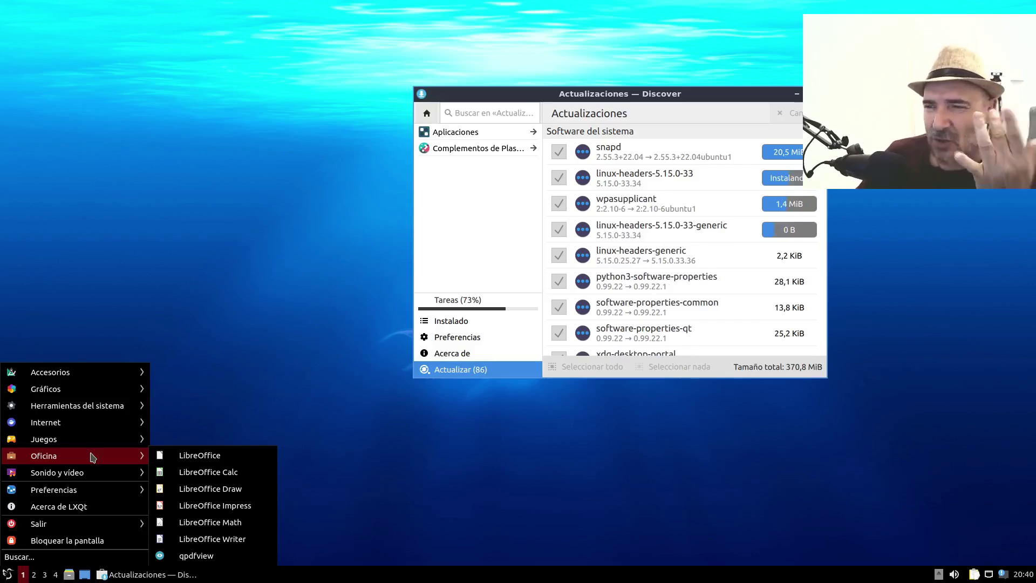
{"action": "mouse_move", "coordinate": [132, 496]}
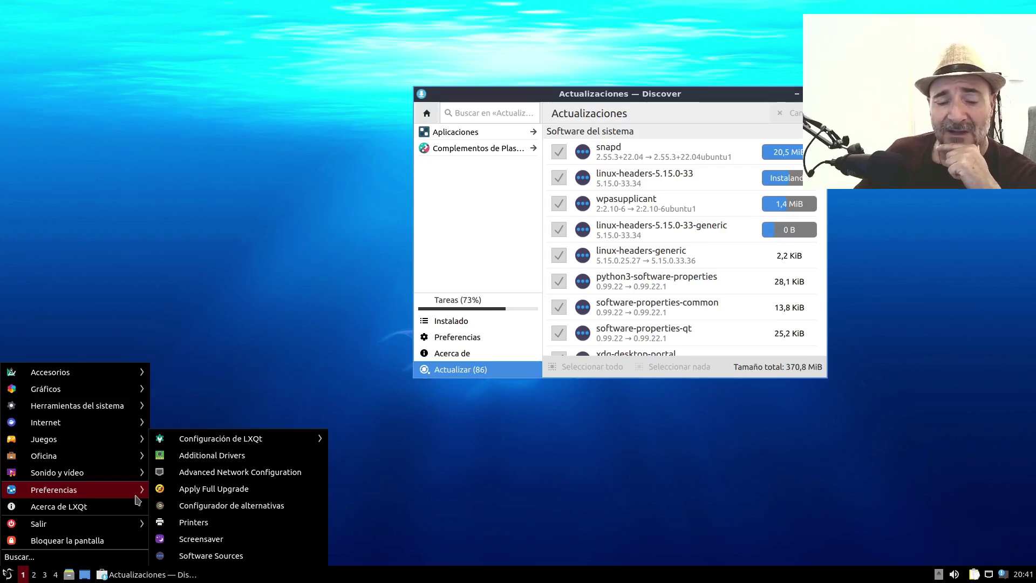
- Dismiss the application menu, reposition Discover and minimize it to reveal the jellyfish wallpaper
{"action": "left_click", "coordinate": [240, 222]}
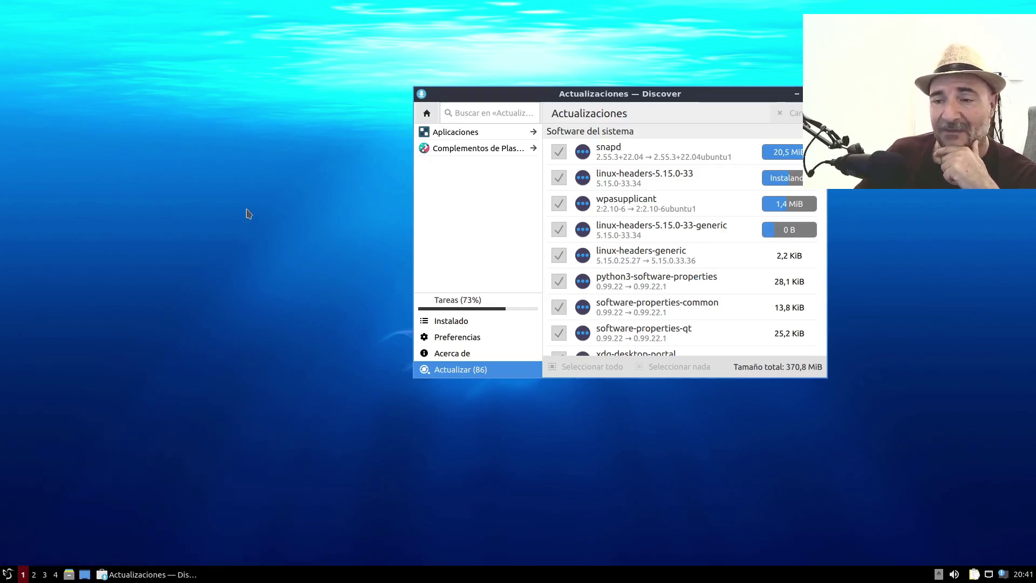
{"action": "left_click_drag", "start_coordinate": [695, 97], "coordinate": [609, 84]}
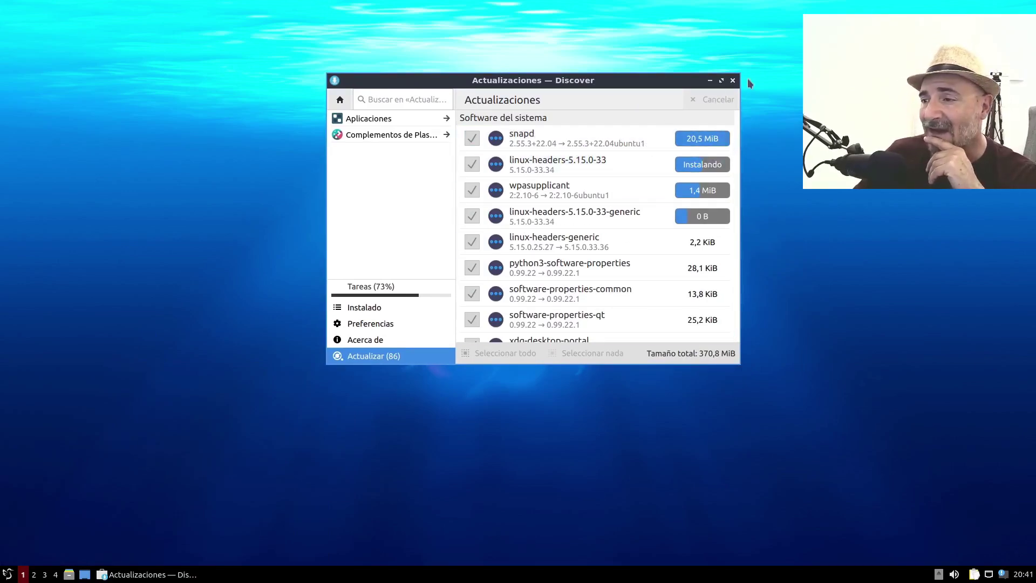
{"action": "left_click", "coordinate": [709, 80]}
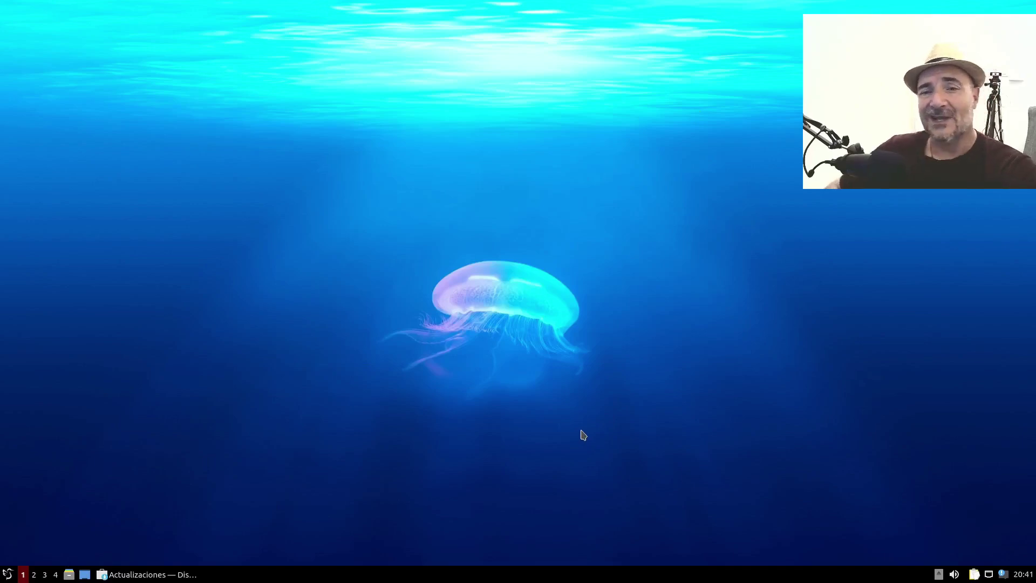